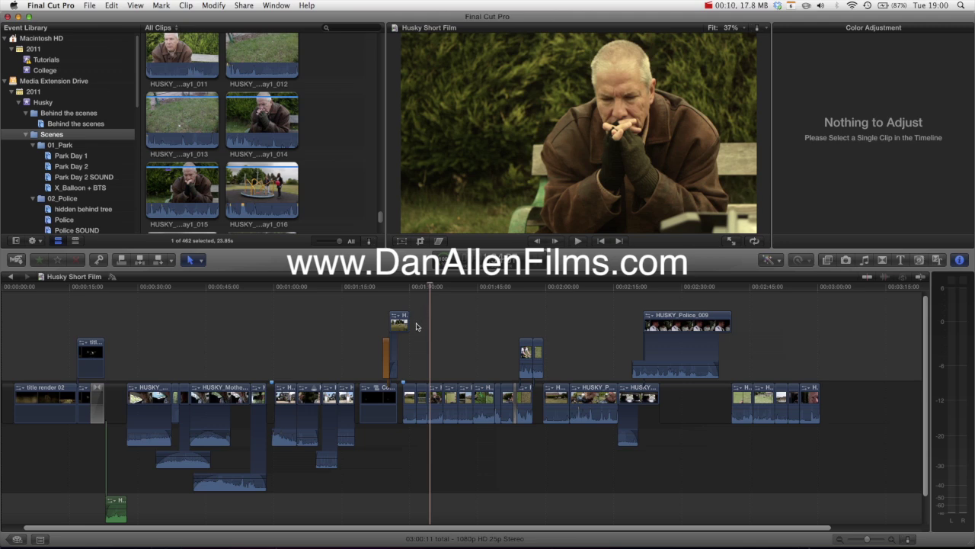
Extend the start of the HUSKY_Park_Day1_015 clip in the timeline about 18 frames earlier
click(428, 286)
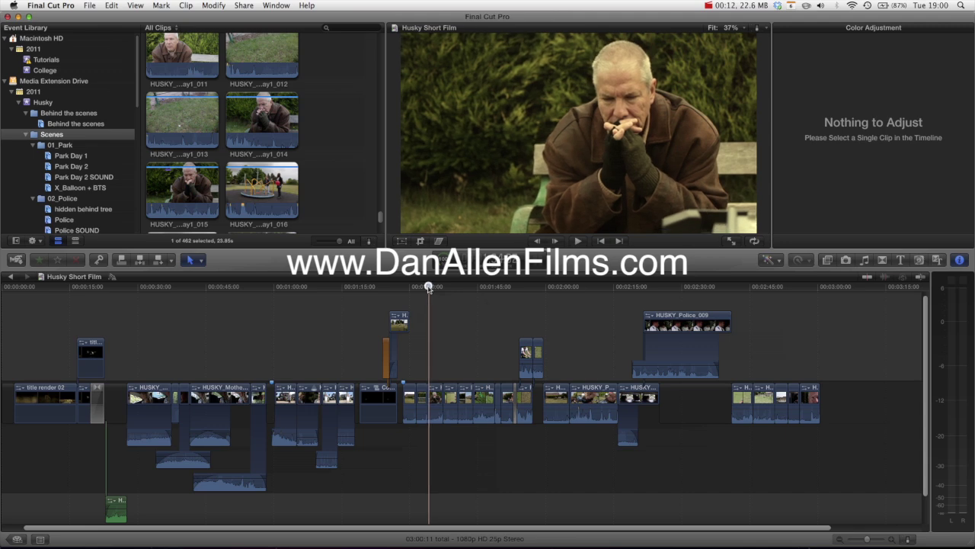
drag(428, 287, 430, 286)
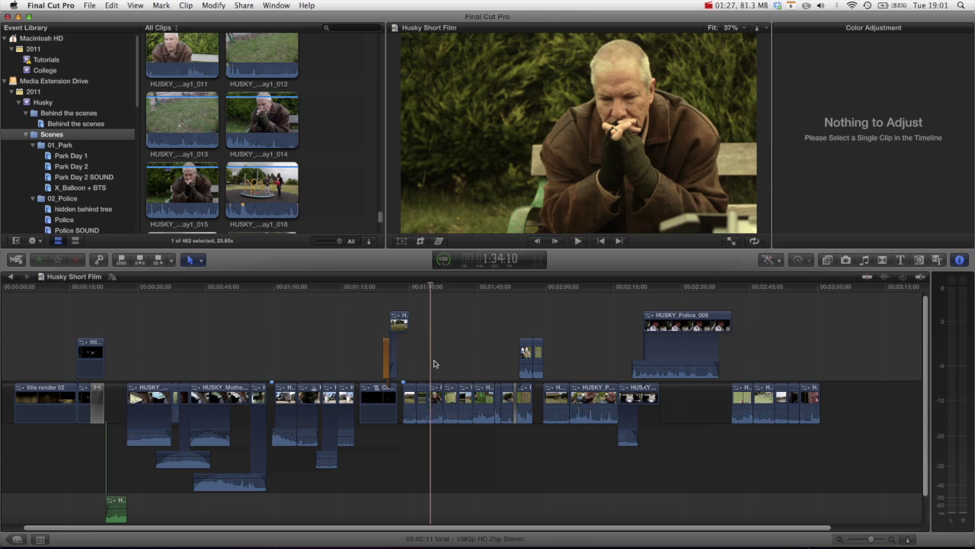
key(super+equal)
key(super+equal)
key(super+equal)
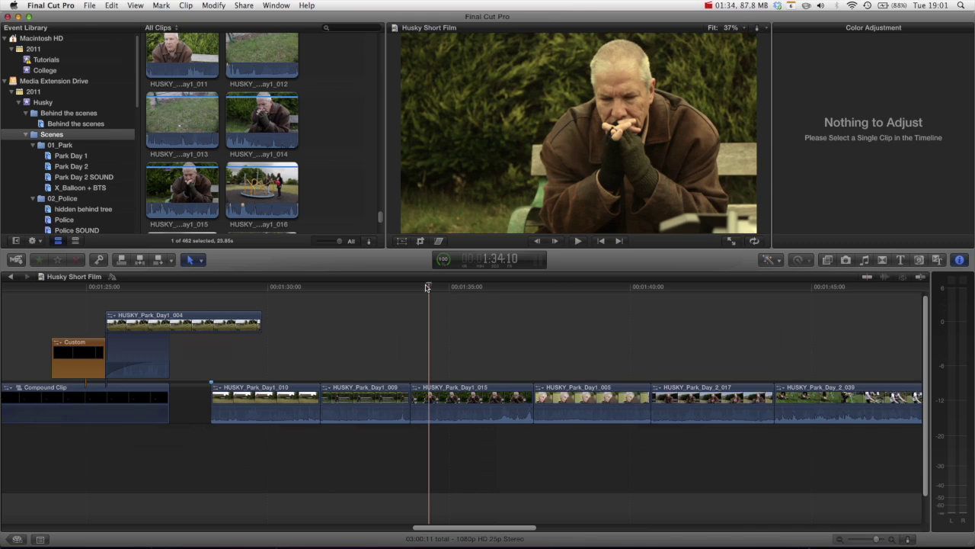
mouse_move(426, 287)
mouse_down()
mouse_move(414, 287)
mouse_move(433, 289)
mouse_move(420, 288)
mouse_up()
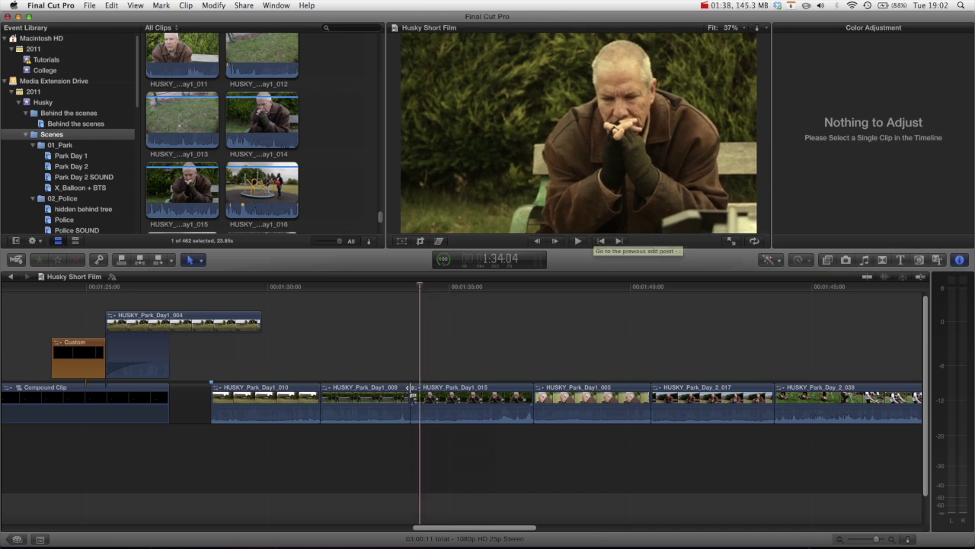
drag(413, 388, 392, 387)
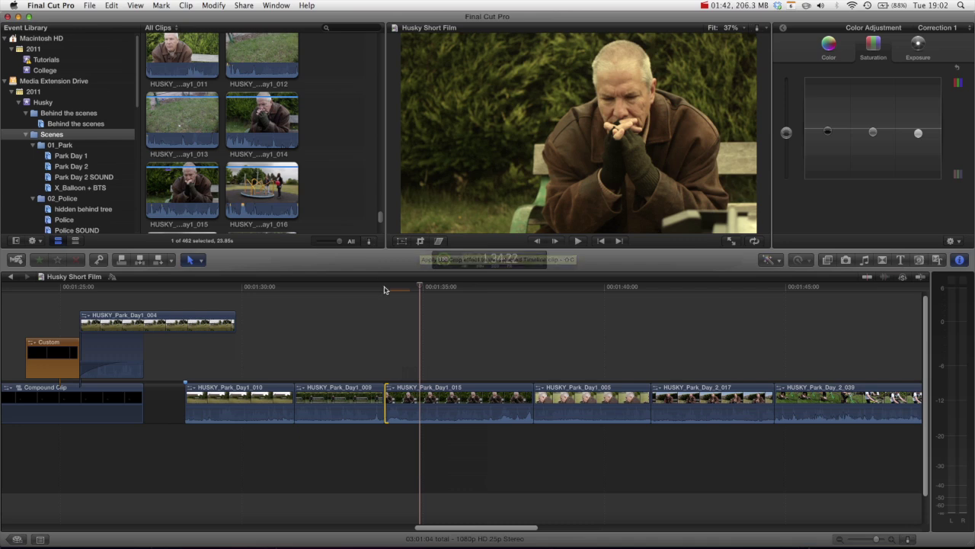
Play the HUSKY_Park_Day1_015 clip repeatedly from near its start to examine the camera shake
drag(384, 290, 438, 297)
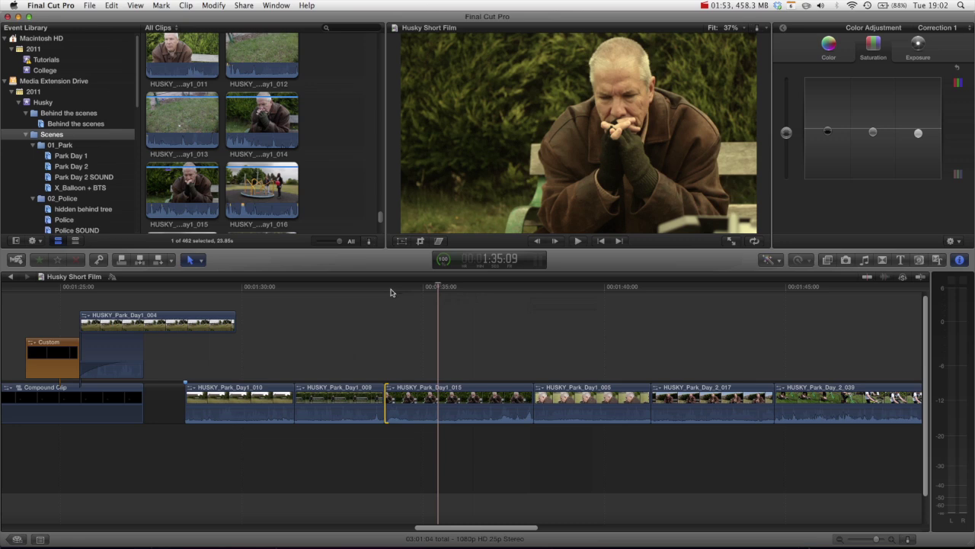
click(391, 290)
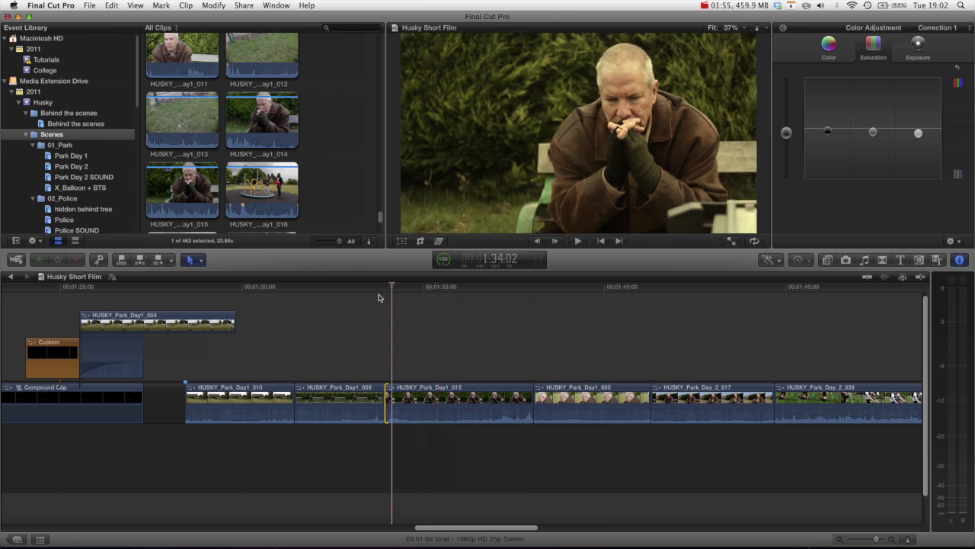
key(space)
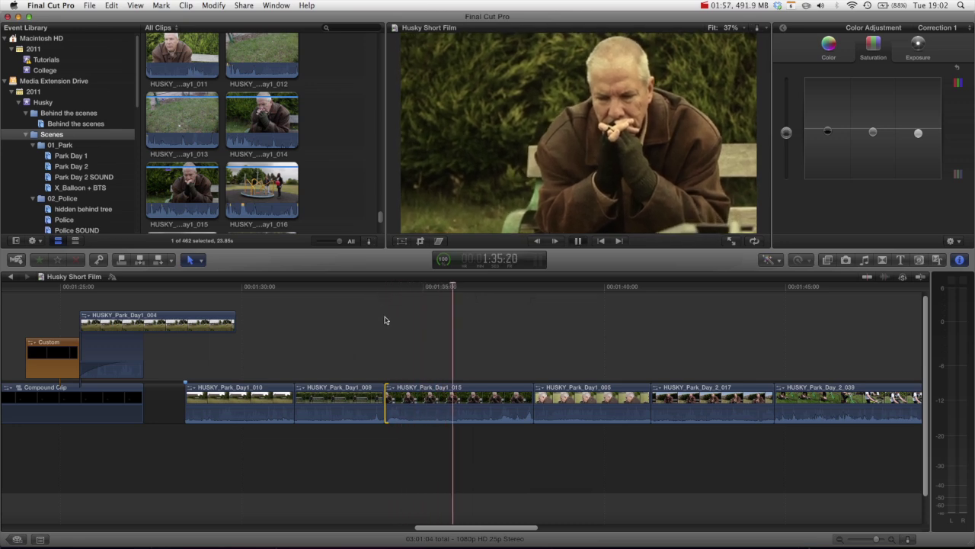
key(space)
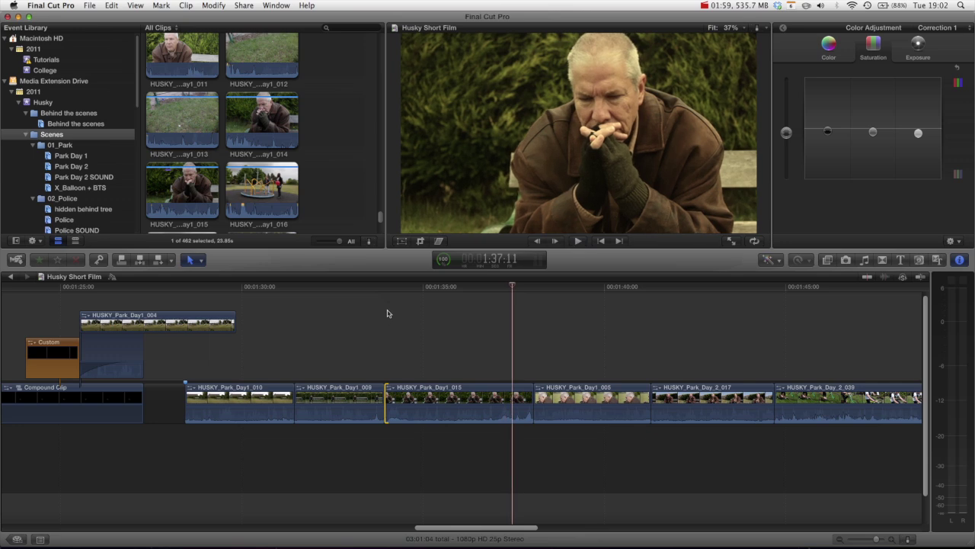
click(405, 288)
mouse_move(406, 290)
mouse_down()
mouse_move(452, 294)
mouse_move(409, 289)
mouse_up()
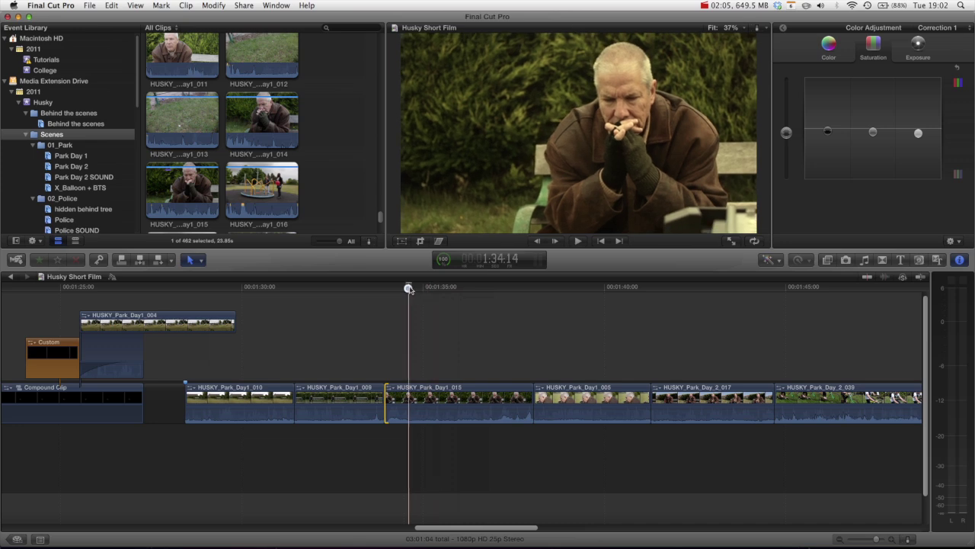
key(space)
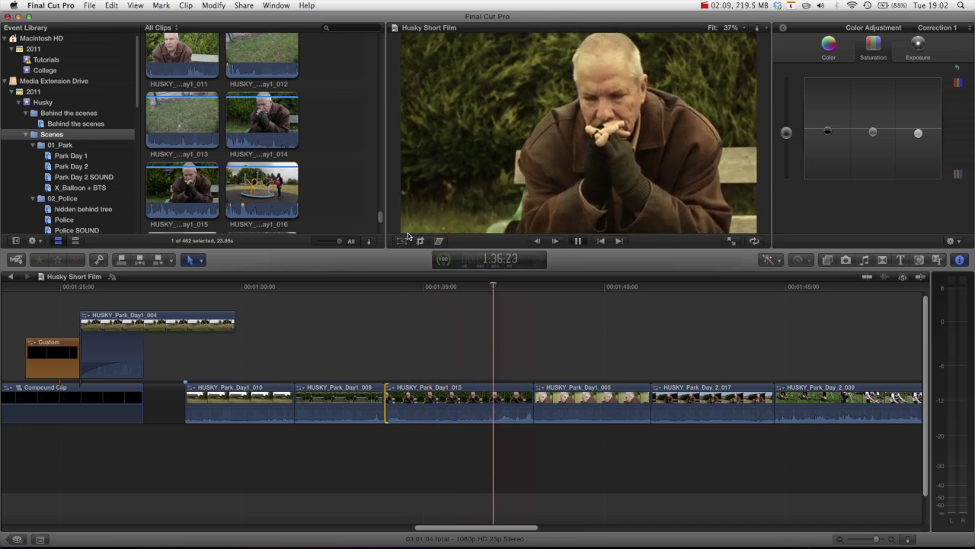
key(space)
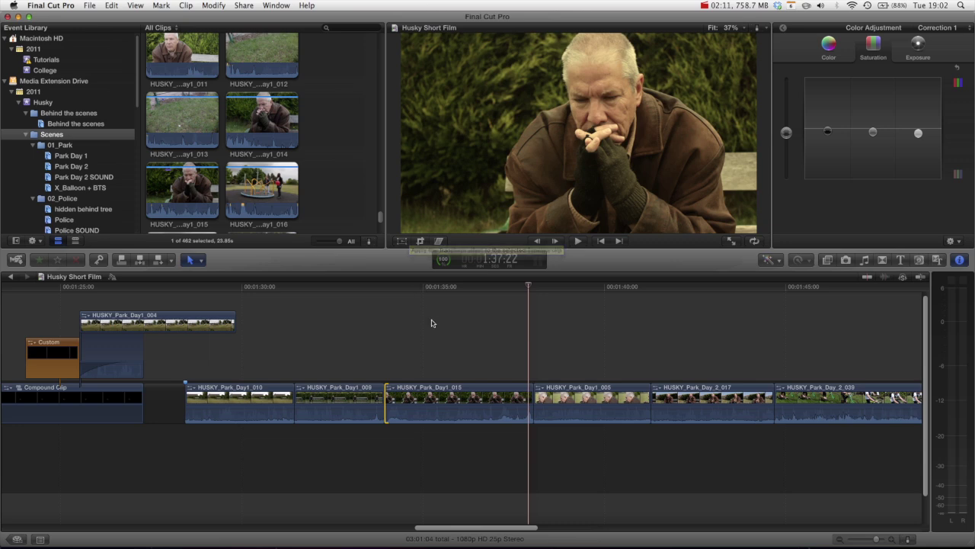
drag(440, 410, 433, 432)
click(393, 286)
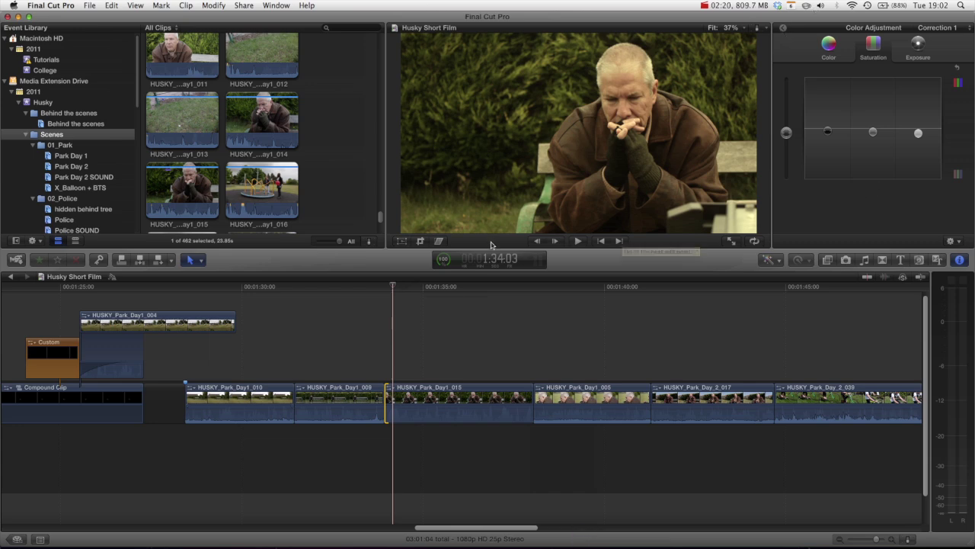
Turn on Stabilization in the video properties of the HUSKY_Park_Day1_015 clip
click(374, 431)
click(416, 417)
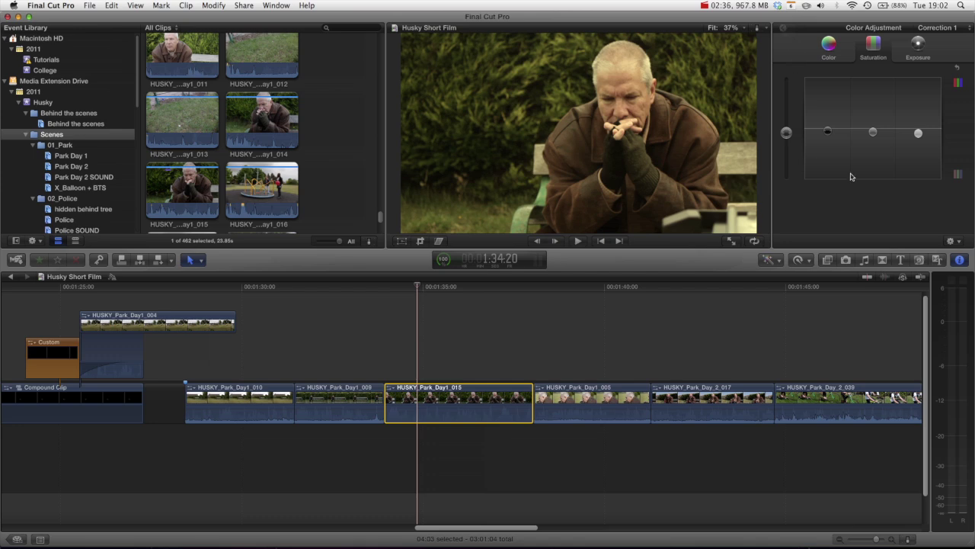
click(787, 29)
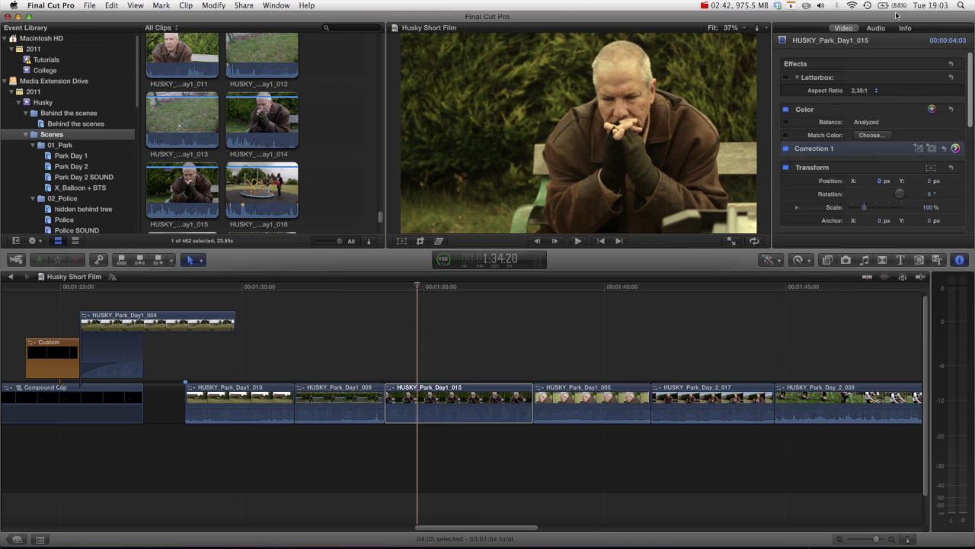
drag(970, 107, 970, 85)
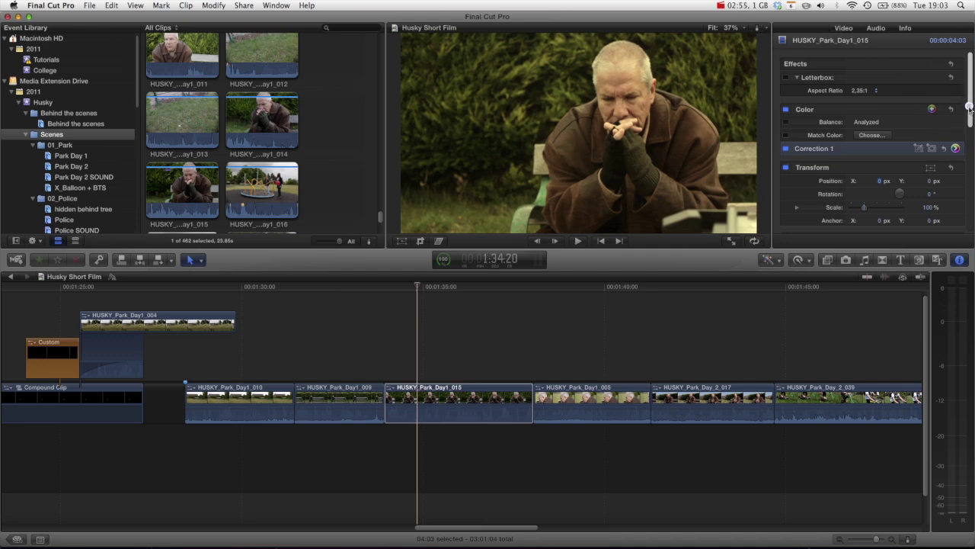
drag(970, 111, 945, 229)
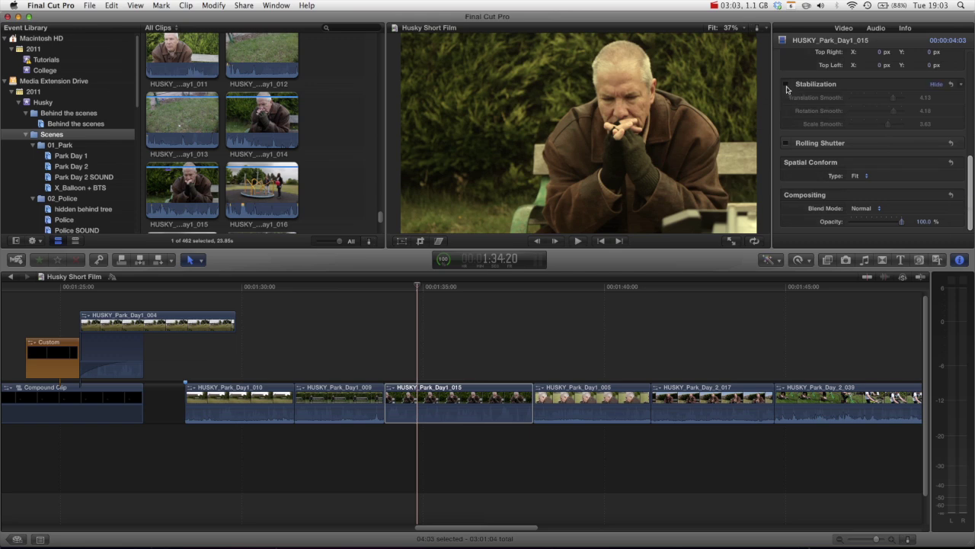
click(785, 85)
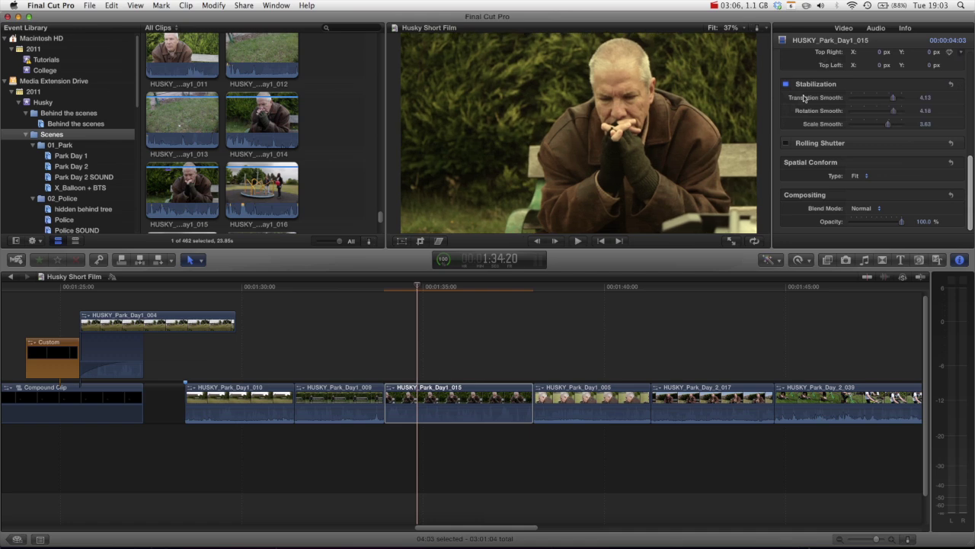
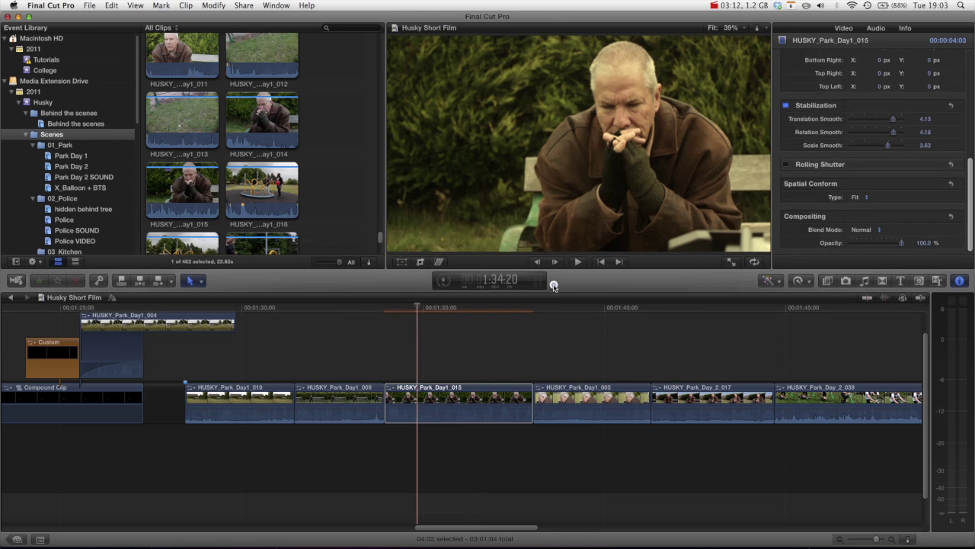
Enlarge the viewer slightly and play the stabilized HUSKY_Park_Day1_015 clip twice from near its start
drag(359, 294, 358, 291)
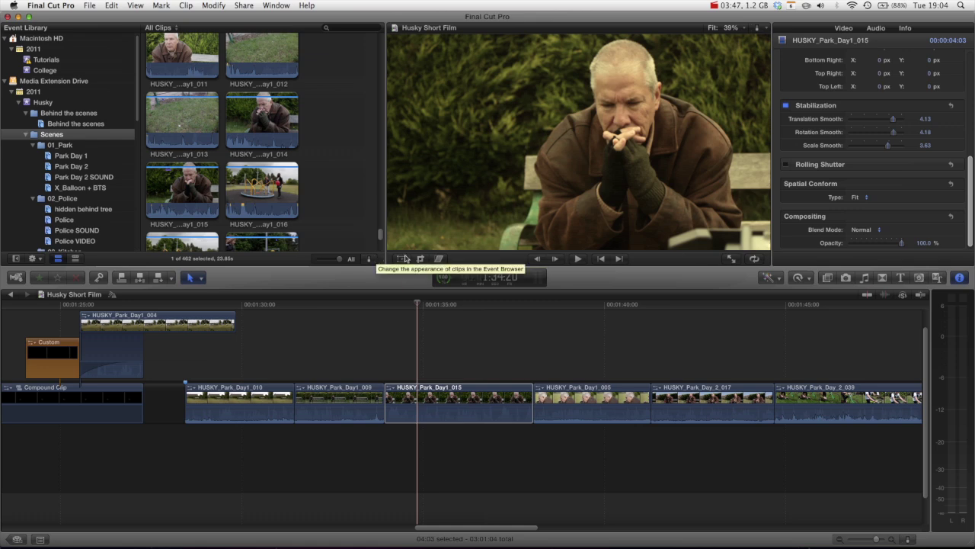
click(399, 305)
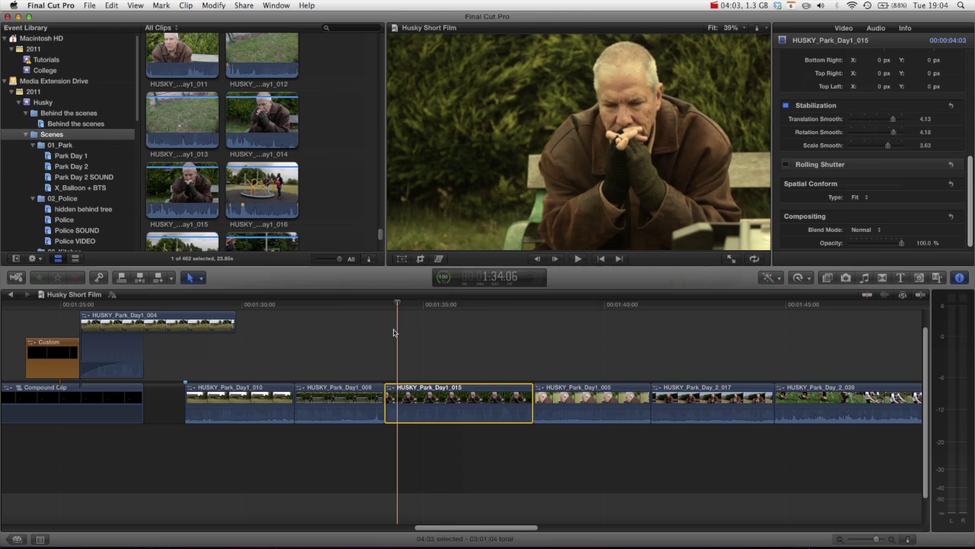
key(space)
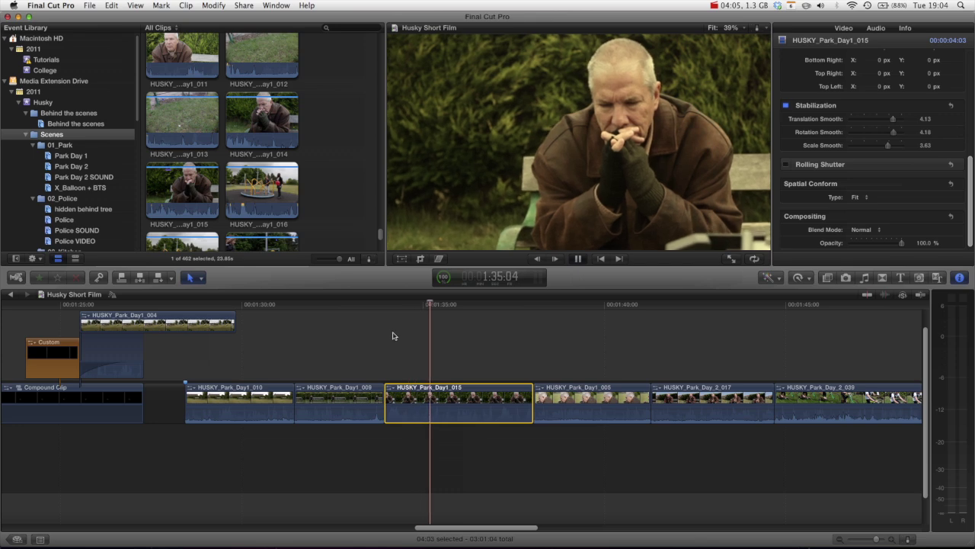
key(space)
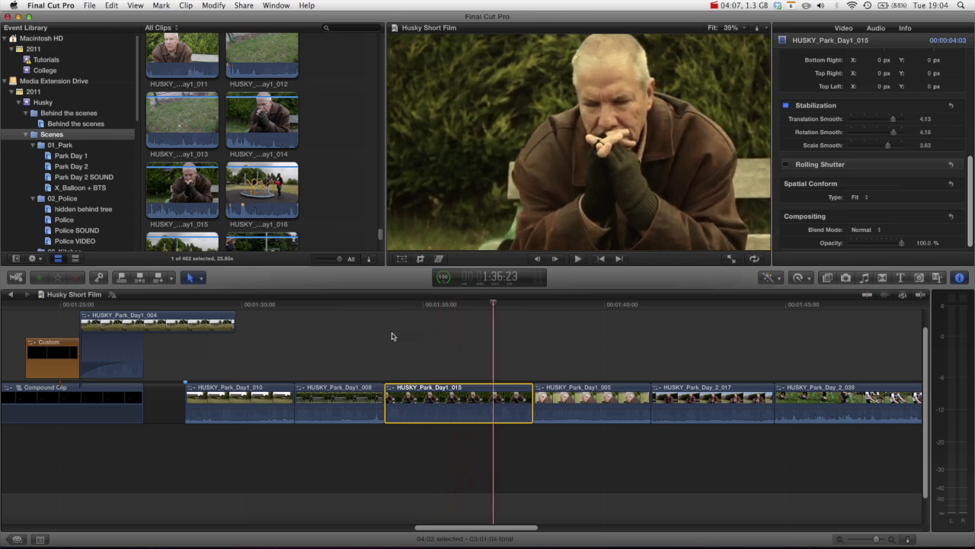
click(389, 308)
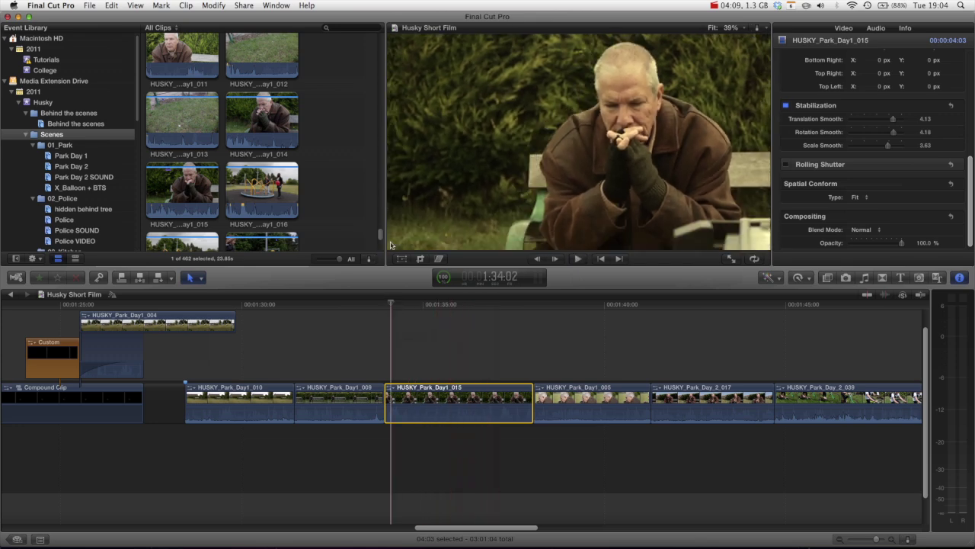
key(space)
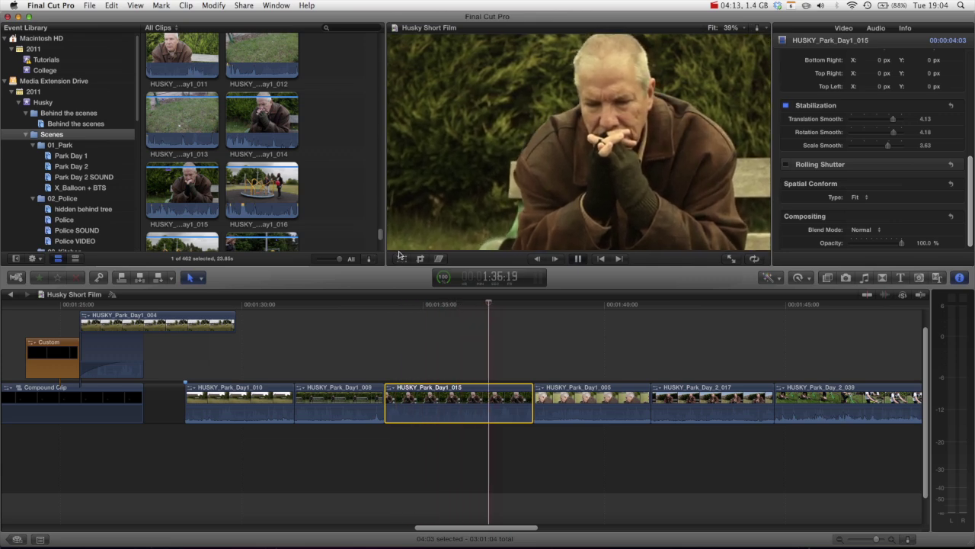
key(space)
Compare playback of the clip with Stabilization turned off and with it turned back on
click(785, 105)
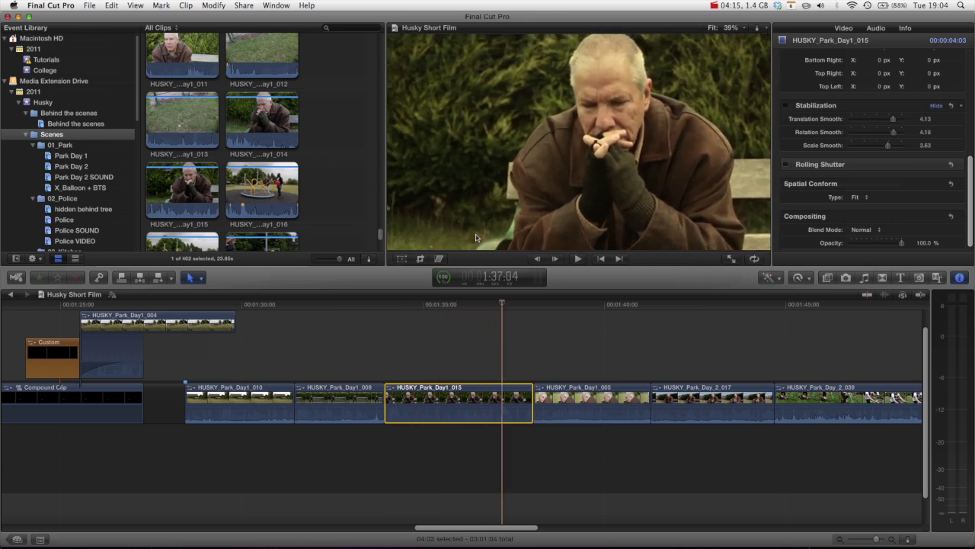
click(385, 306)
key(space)
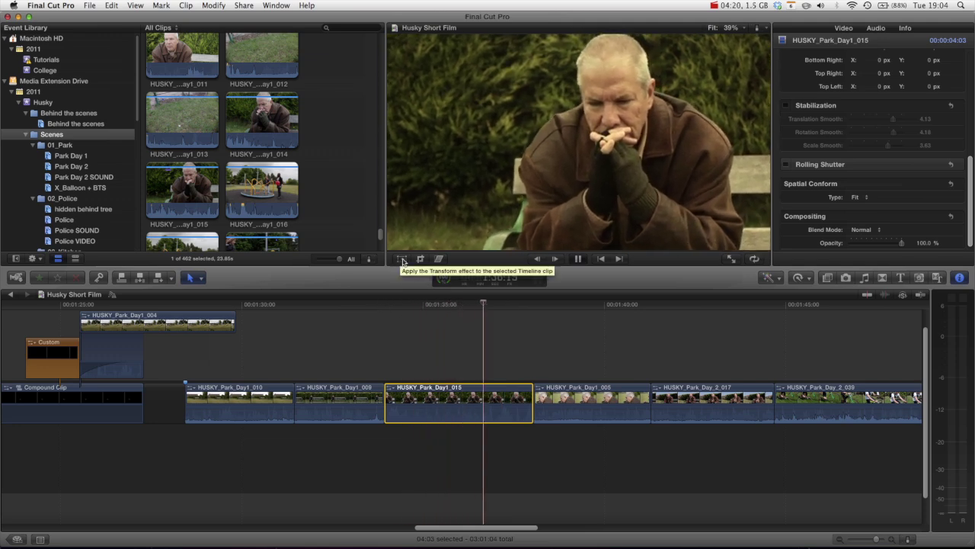
key(space)
click(785, 105)
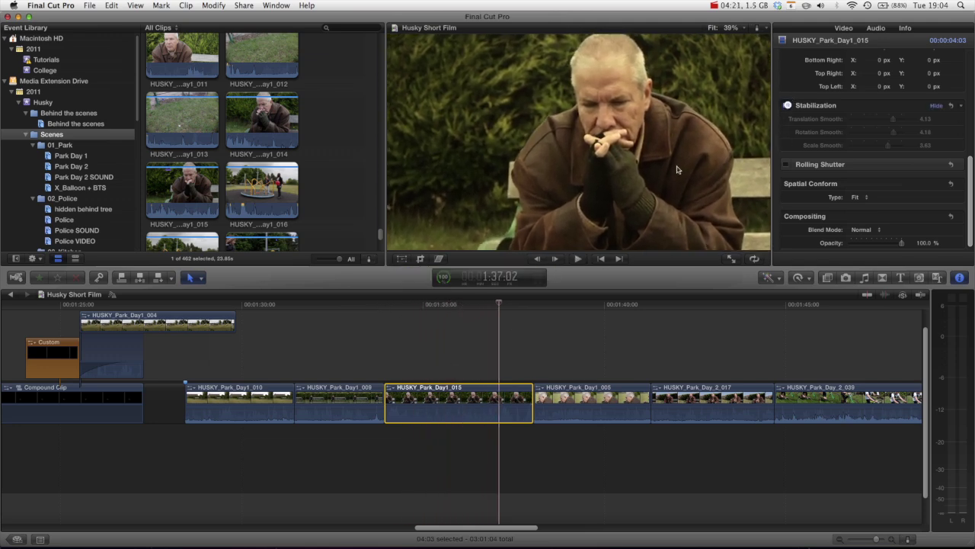
click(389, 307)
key(space)
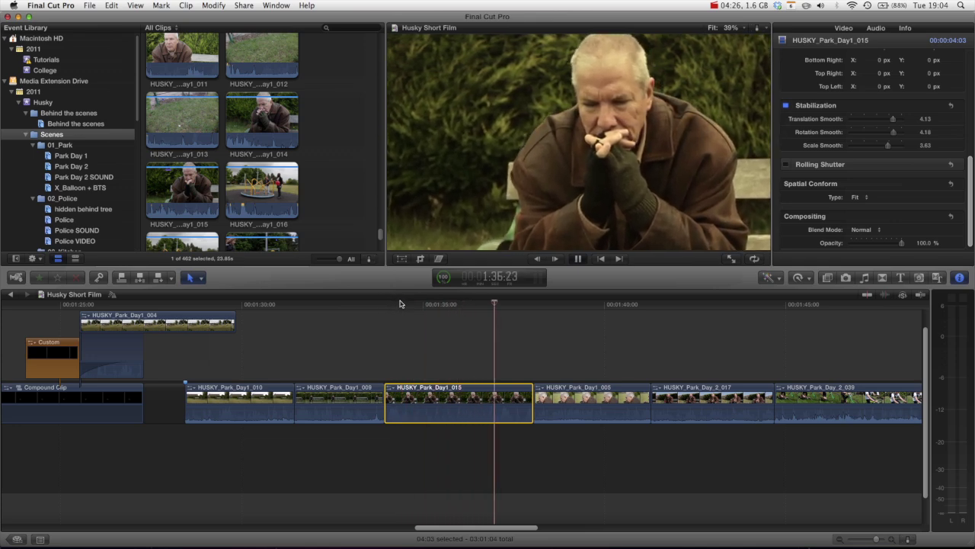
key(space)
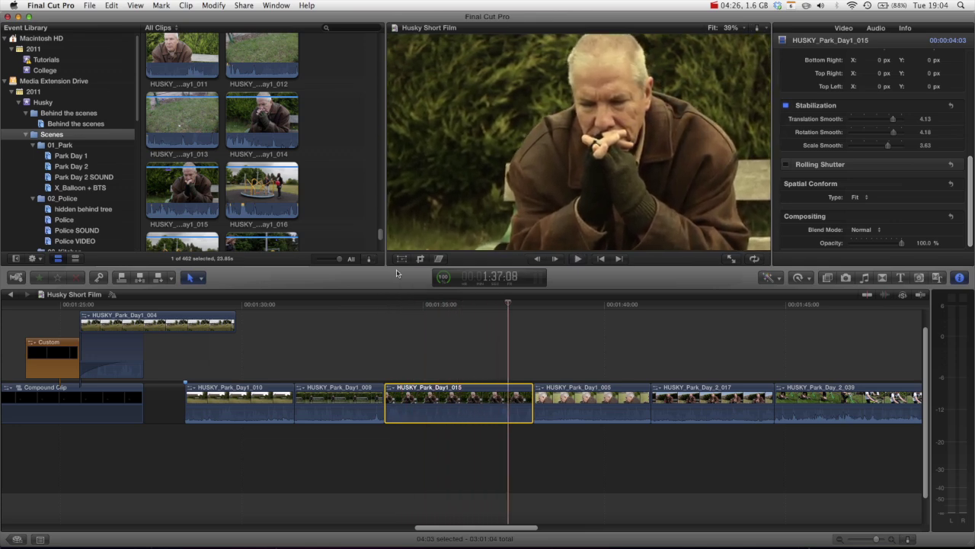
Set Translation Smooth to 0.28, Rotation Smooth to 0.33 and Scale Smooth to 0.58, and play the clip from near its start
drag(870, 120, 854, 120)
click(854, 132)
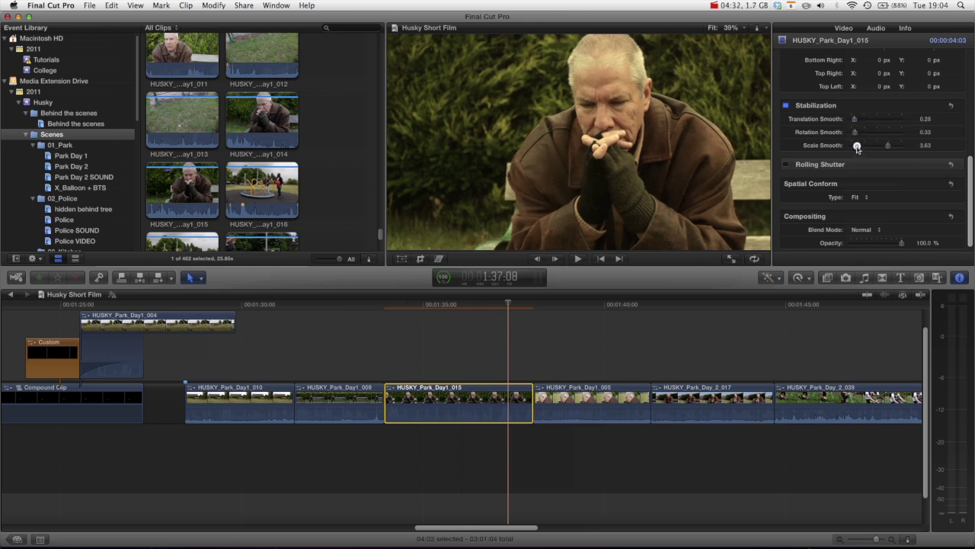
click(855, 145)
click(396, 305)
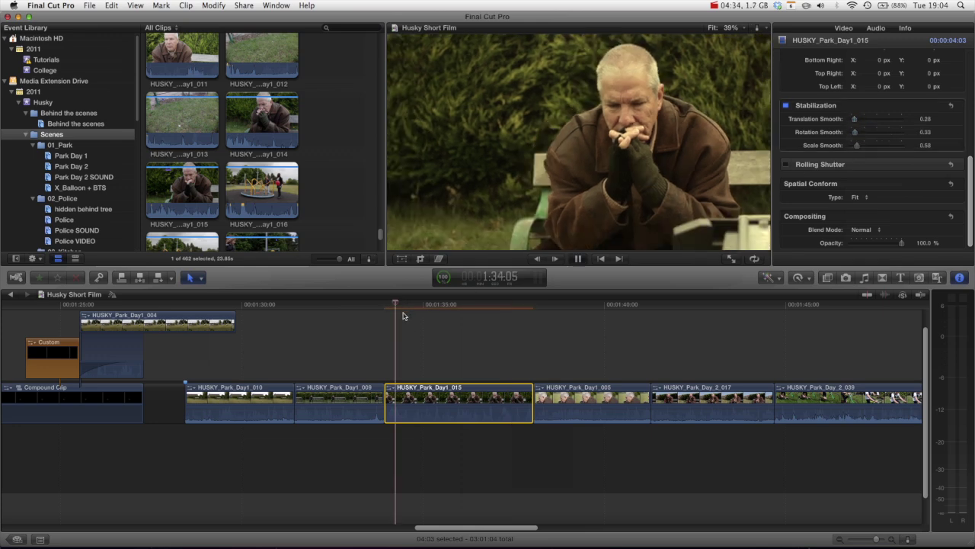
key(space)
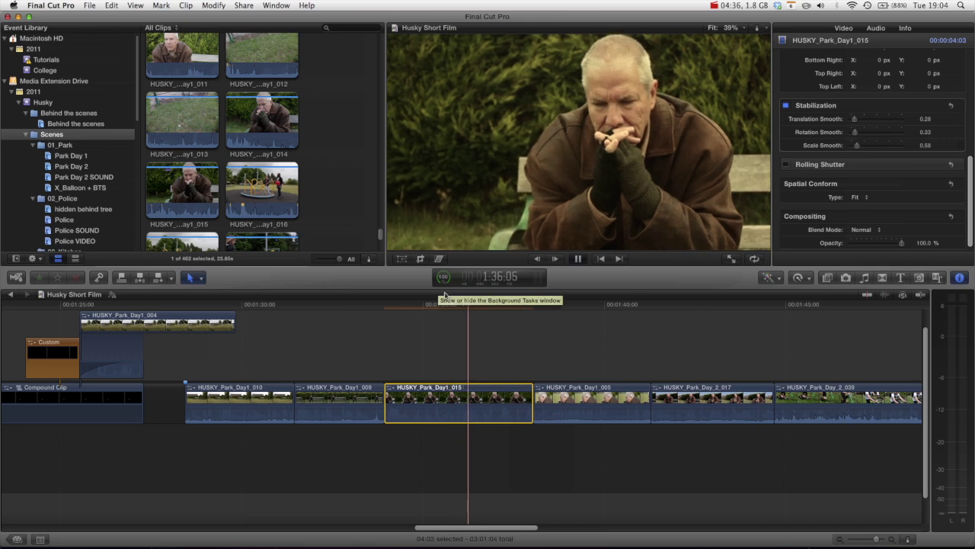
key(space)
Set Translation Smooth and Rotation Smooth to 5.0 and Scale Smooth to 4.68, and play the clip from near its start
click(893, 120)
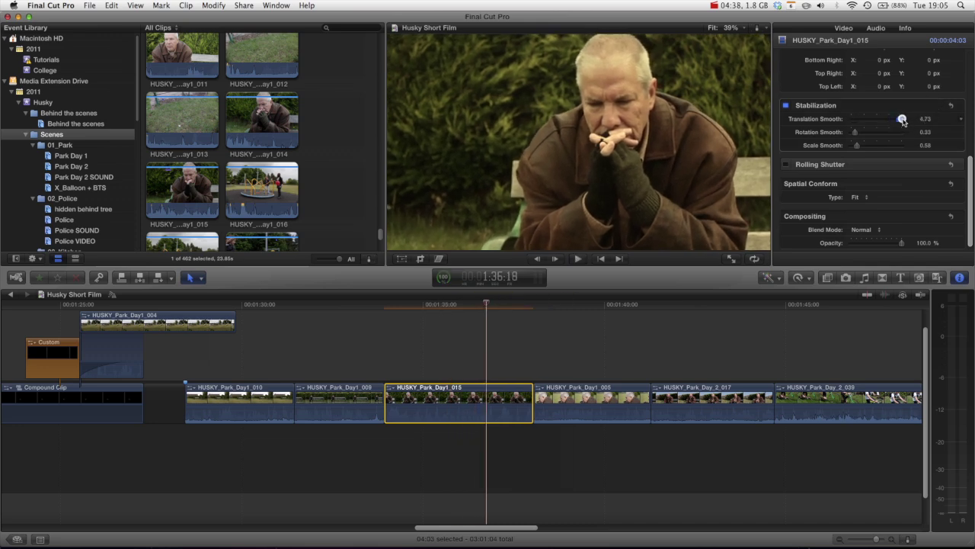
click(886, 131)
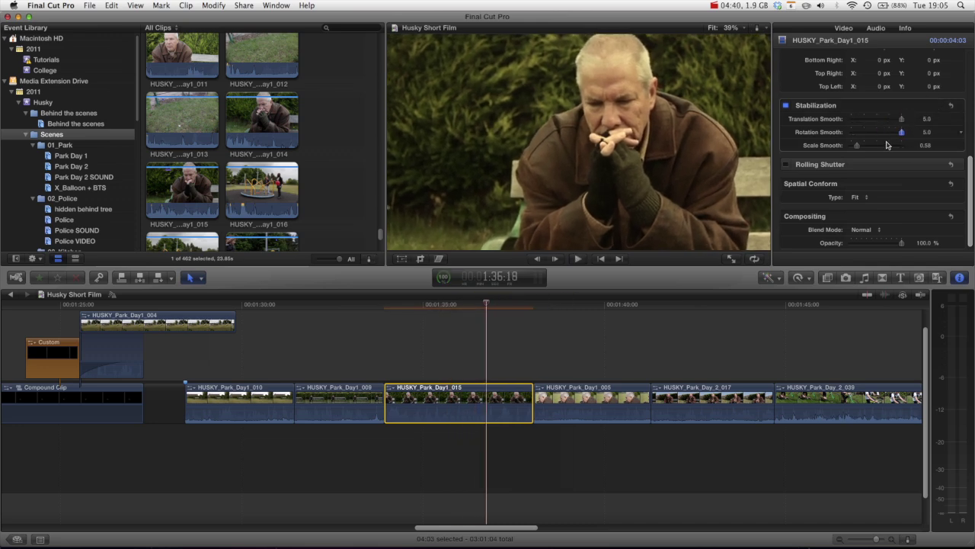
drag(895, 145, 898, 144)
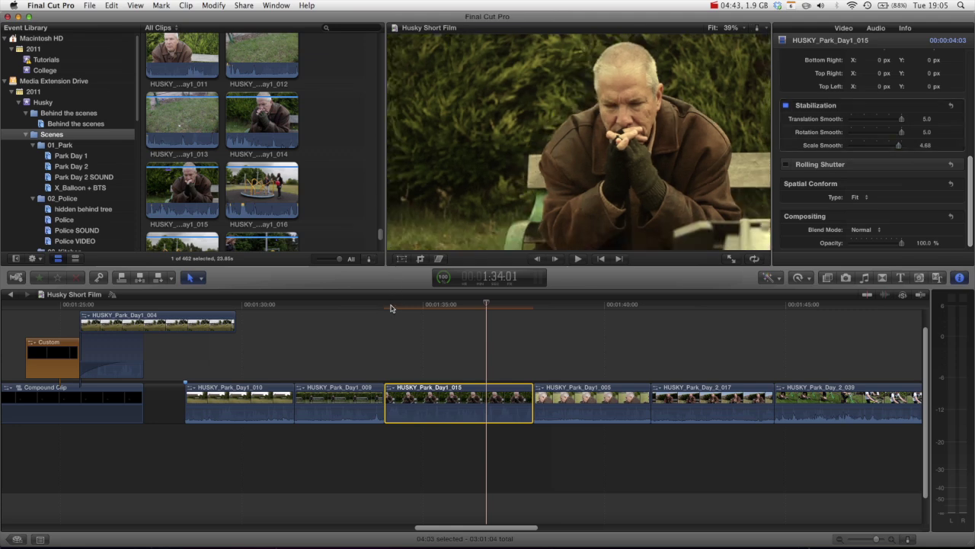
click(390, 306)
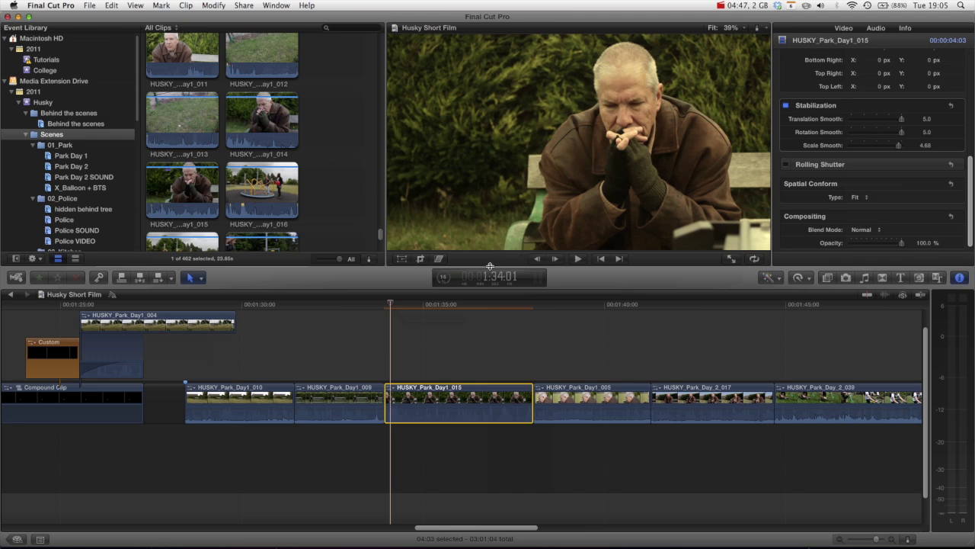
key(space)
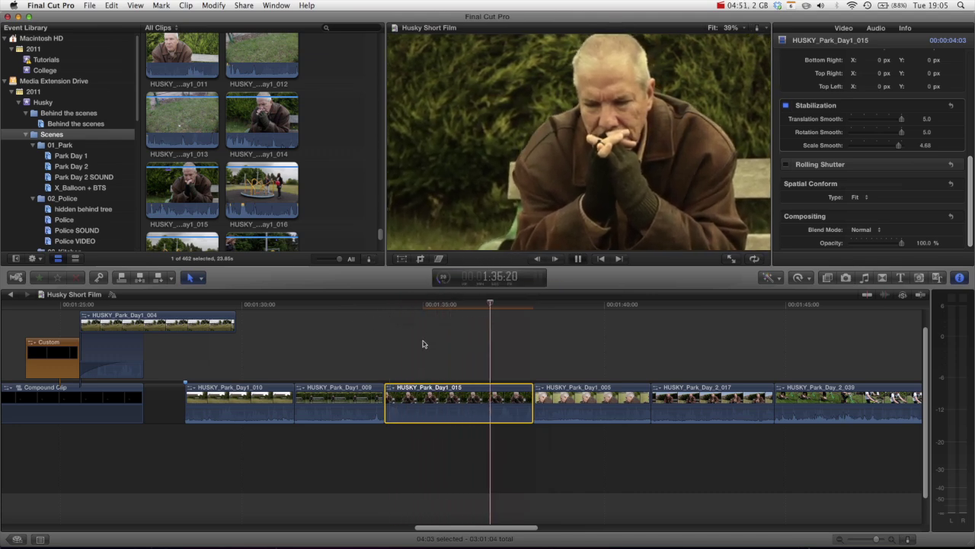
key(space)
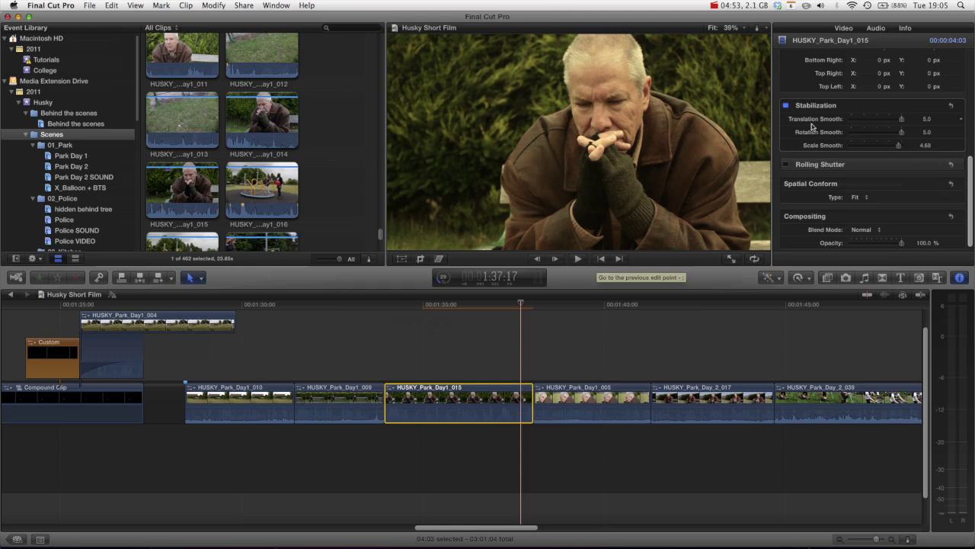
Set Translation Smooth to 3.63, Rotation Smooth to 3.83 and Scale Smooth to 3.03, and play the clip from near its start
drag(899, 145, 887, 119)
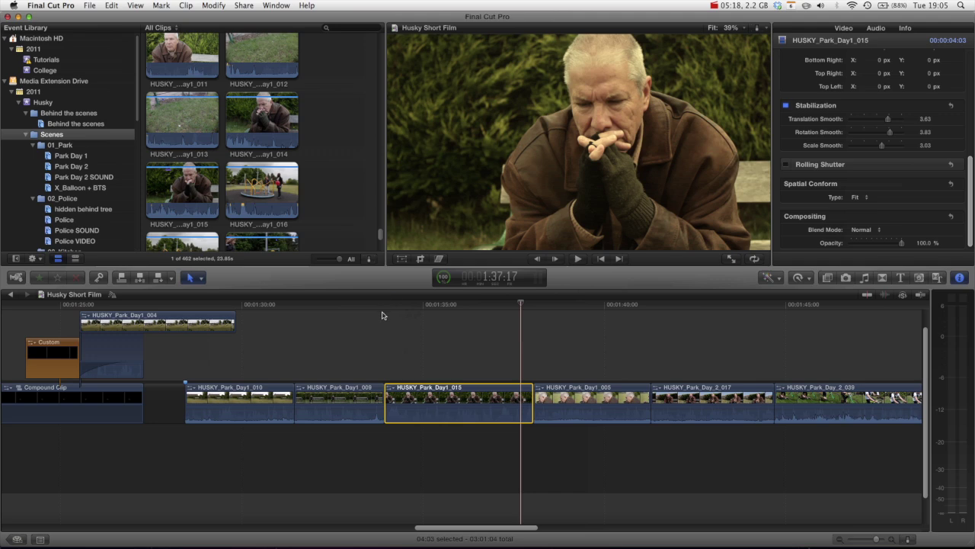
click(389, 308)
key(space)
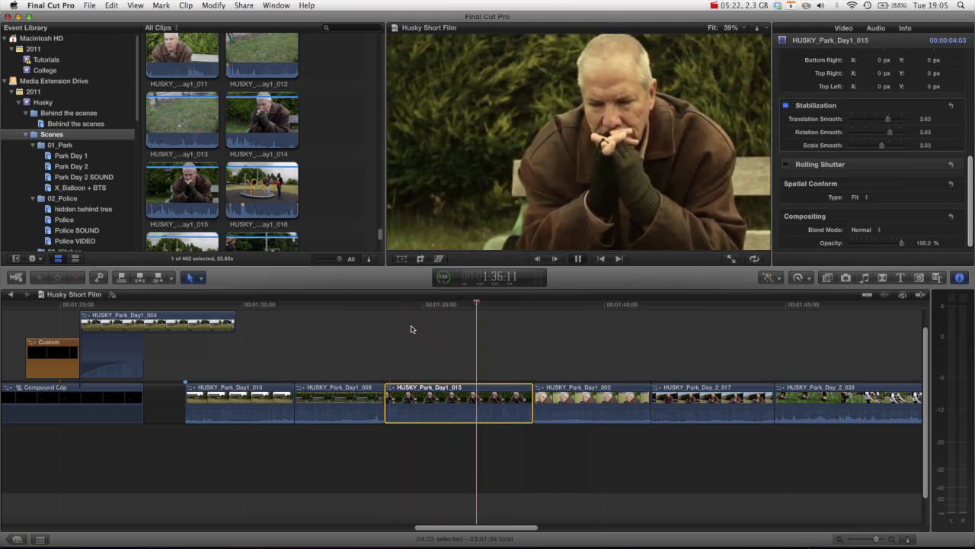
key(space)
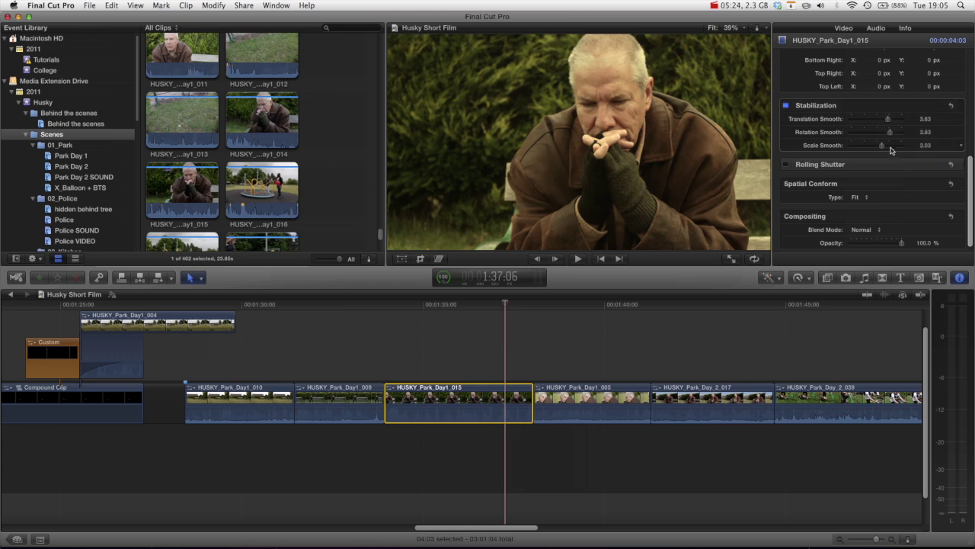
Set Scale Smooth to 3.93 and play the HUSKY_Park_Day1_015 clip from its start
drag(882, 145, 891, 145)
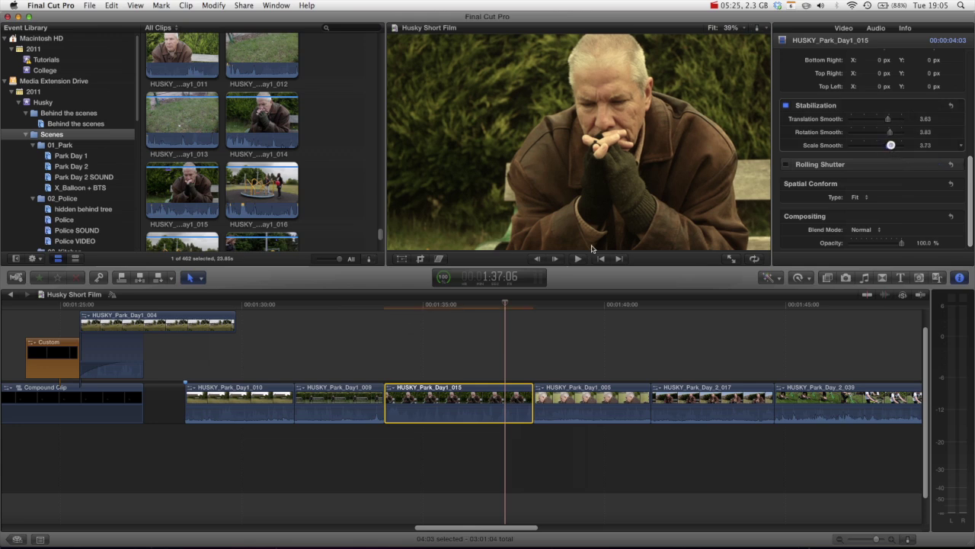
click(385, 307)
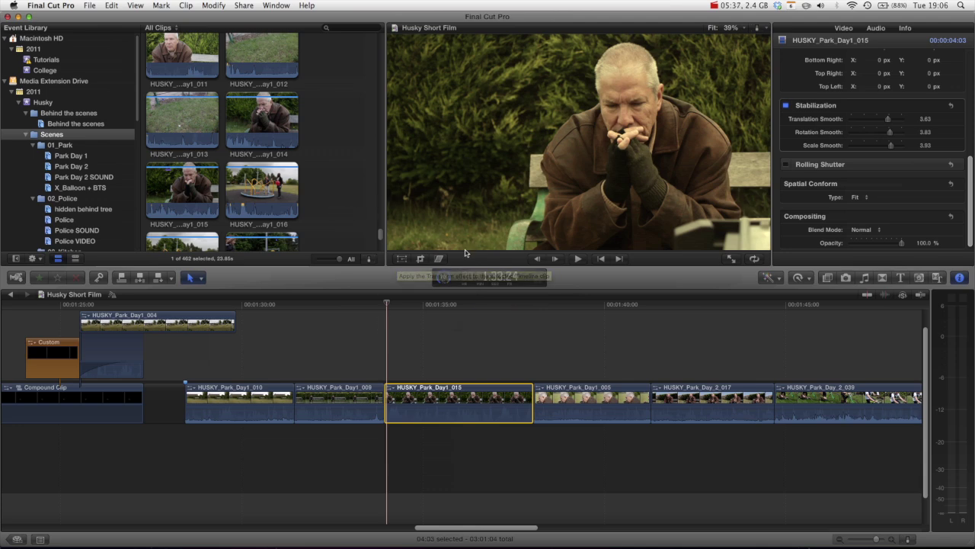
key(space)
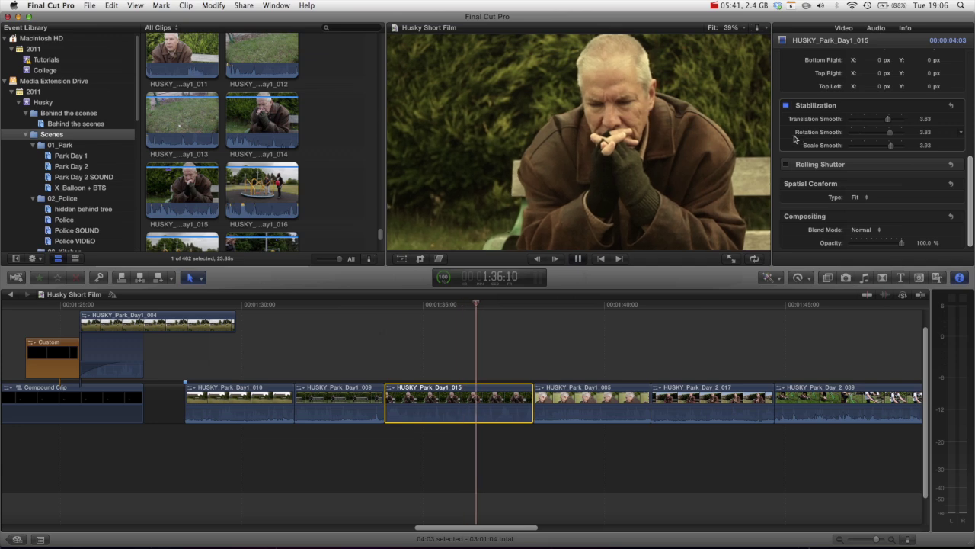
key(space)
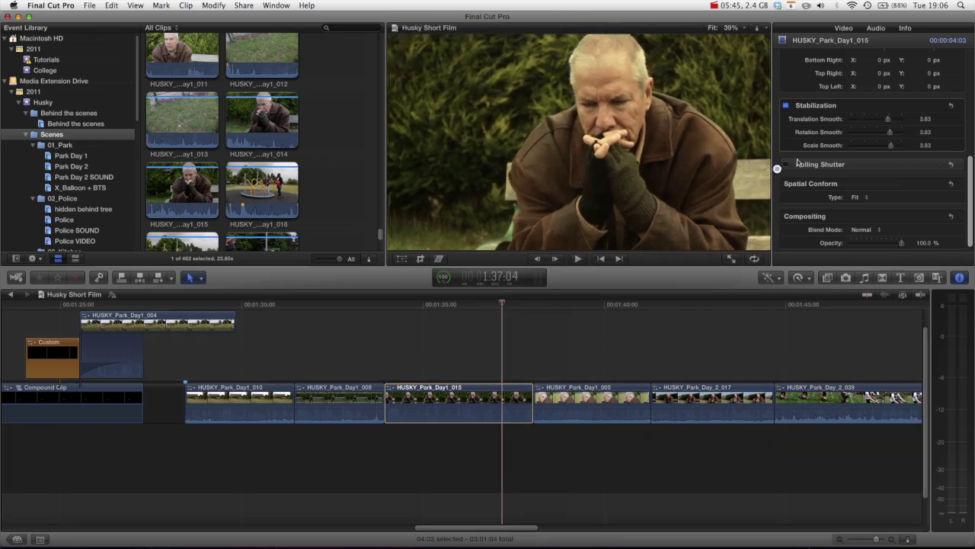
Select the HUSKY_Park_Day1_015 clip in the timeline and scrub through its stabilized footage
click(450, 414)
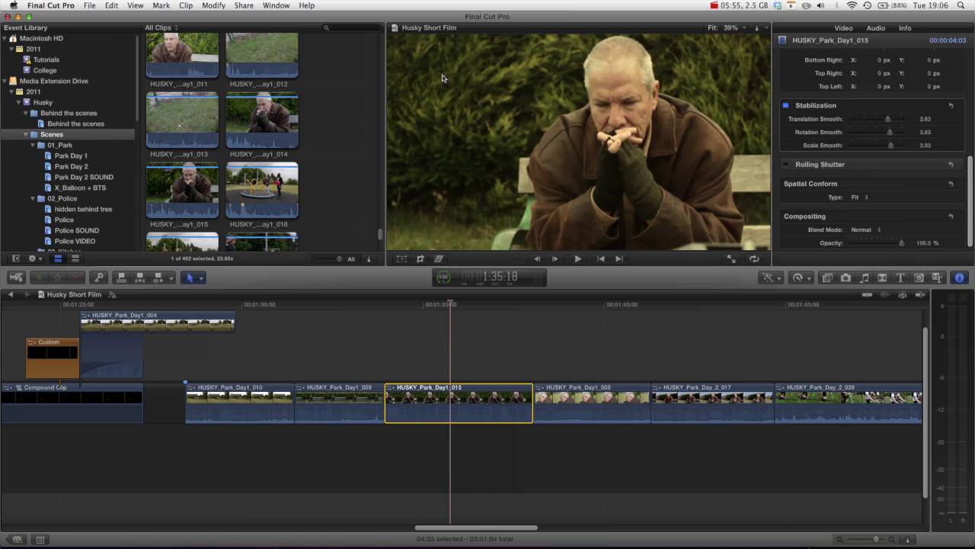
mouse_move(840, 107)
click(419, 305)
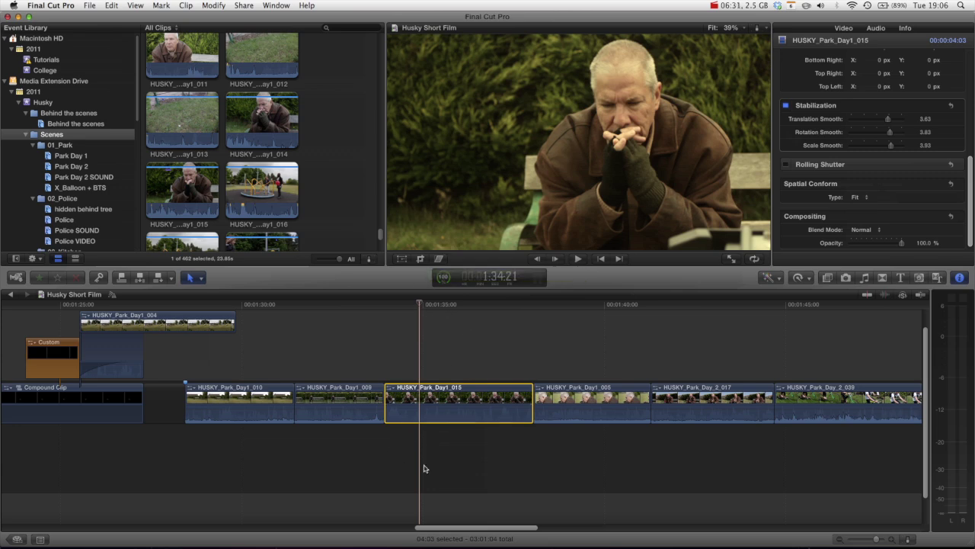
click(436, 305)
drag(438, 306, 463, 306)
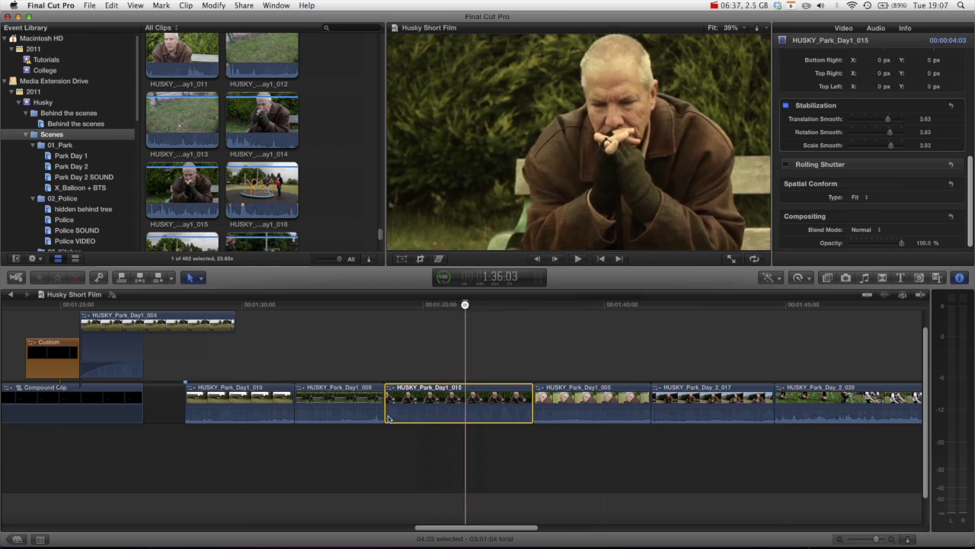
Select the HUSKY_Park_Day_2_039 bicycle clip in the main storyline and turn off its Super 8mm, Glory, Quick Flash/Spin and Romantic effects
drag(445, 530, 522, 503)
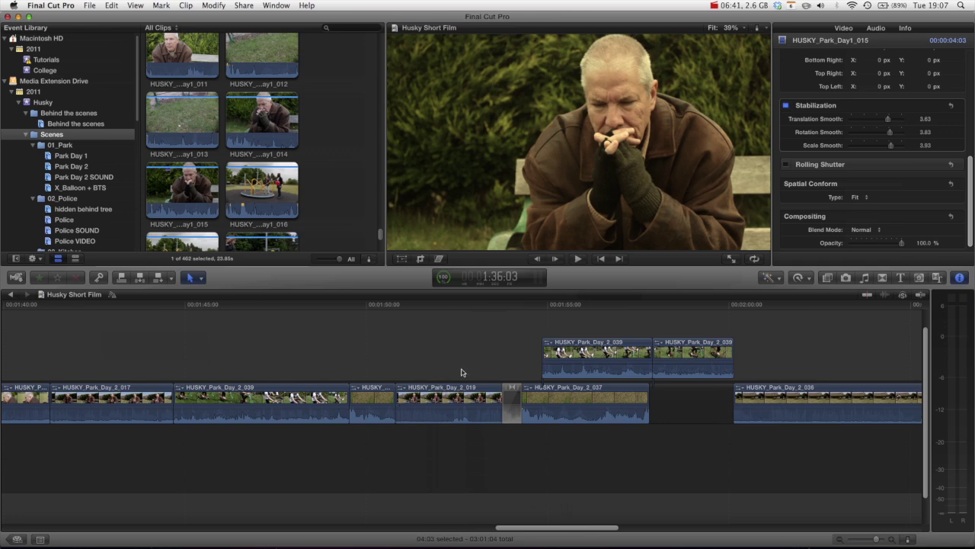
click(213, 401)
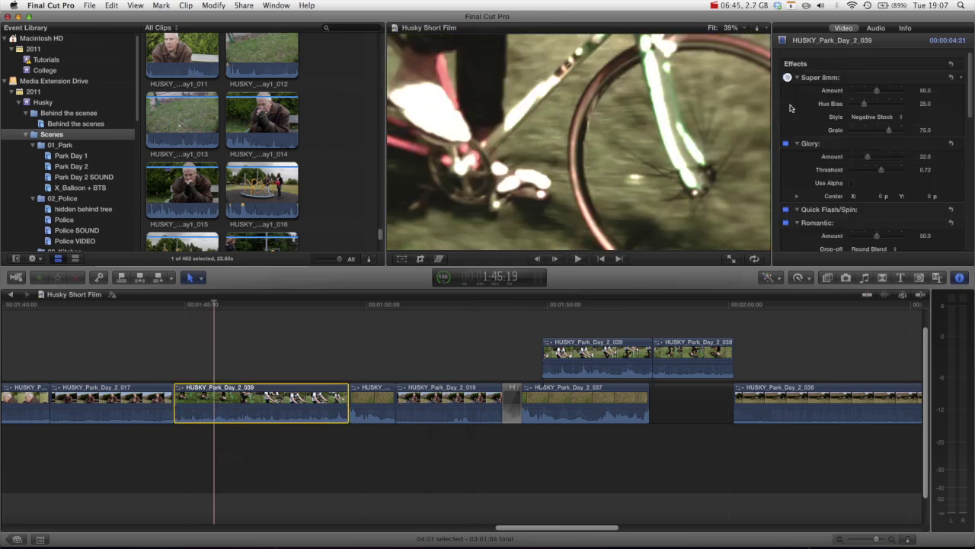
click(786, 77)
click(786, 208)
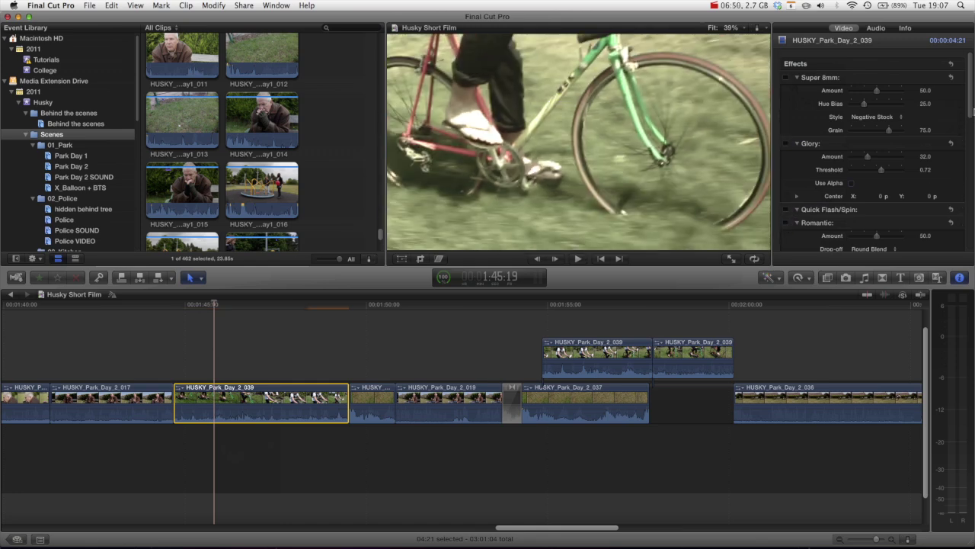
Turn off Stabilization for the bicycle clip, play it from near its start, and return the playhead to near the clip's start
scroll(964, 148, down, 5)
scroll(963, 148, down, 10)
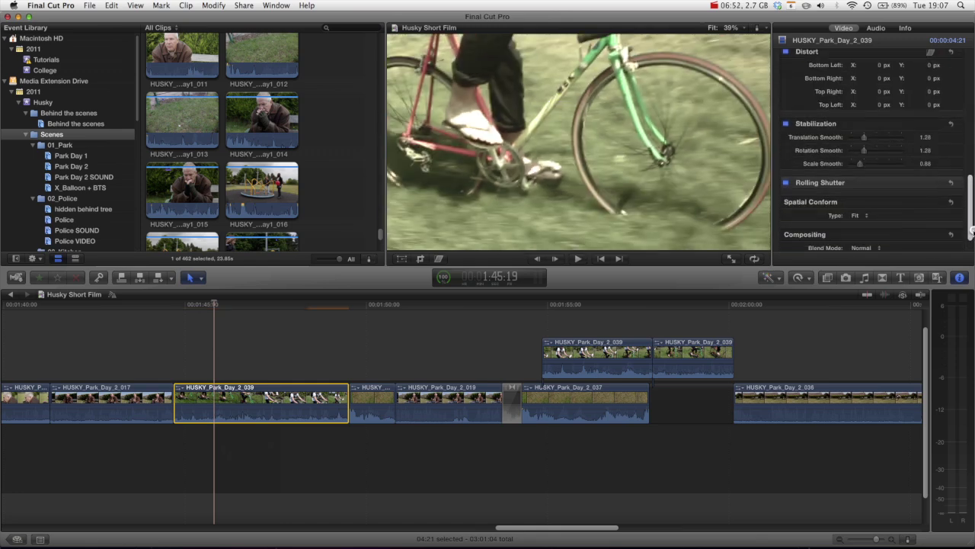
click(786, 118)
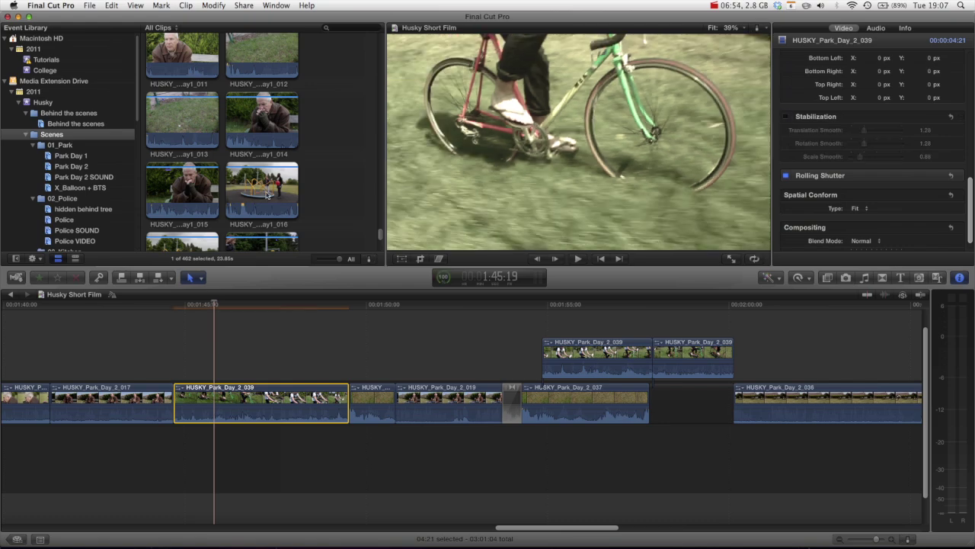
click(185, 307)
key(space)
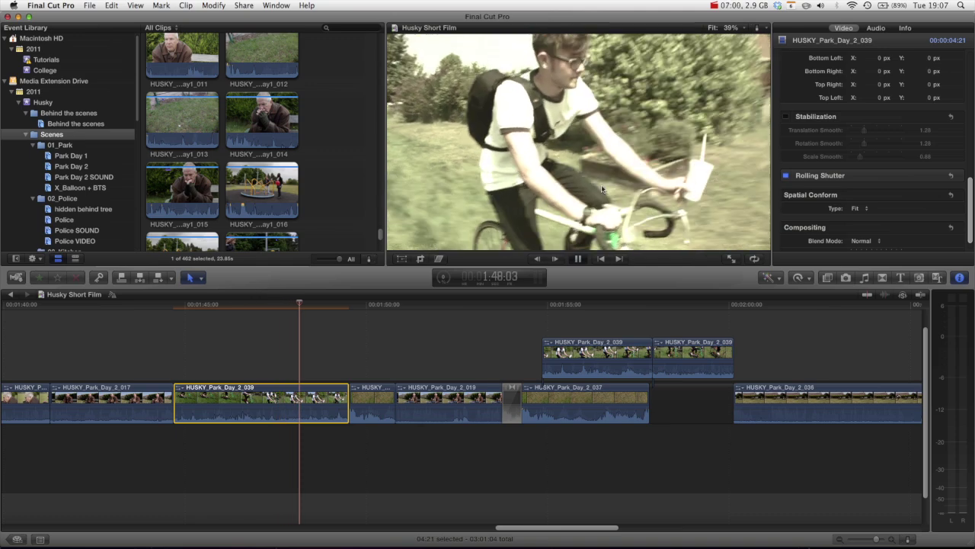
key(space)
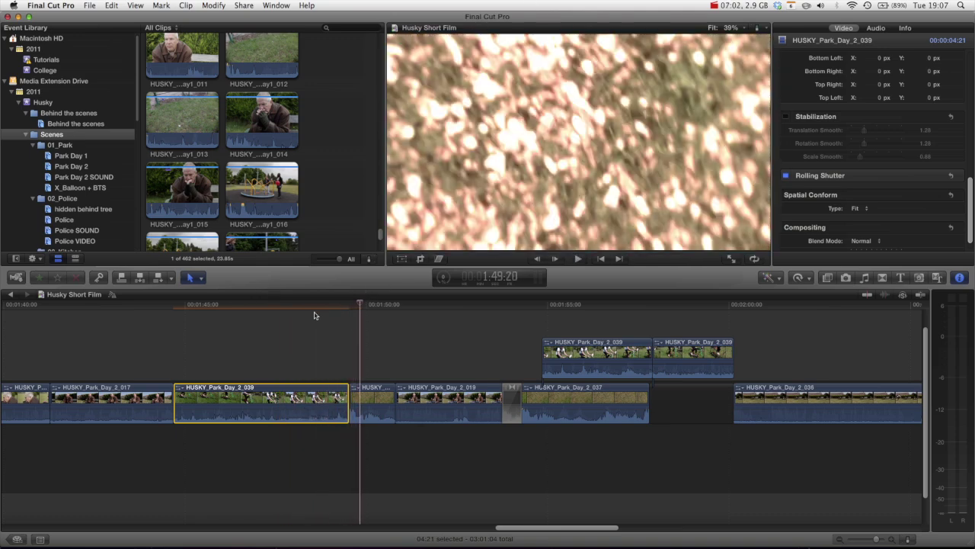
click(249, 302)
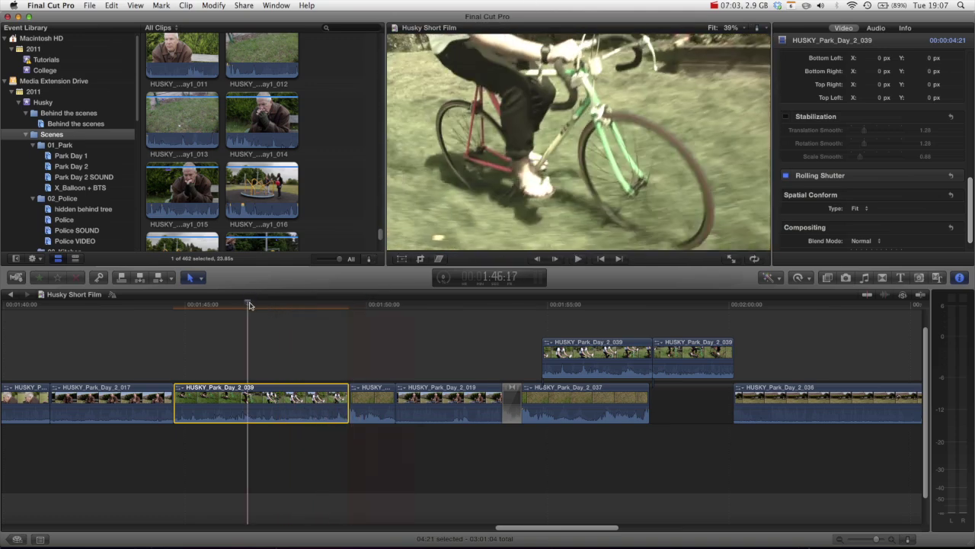
click(186, 304)
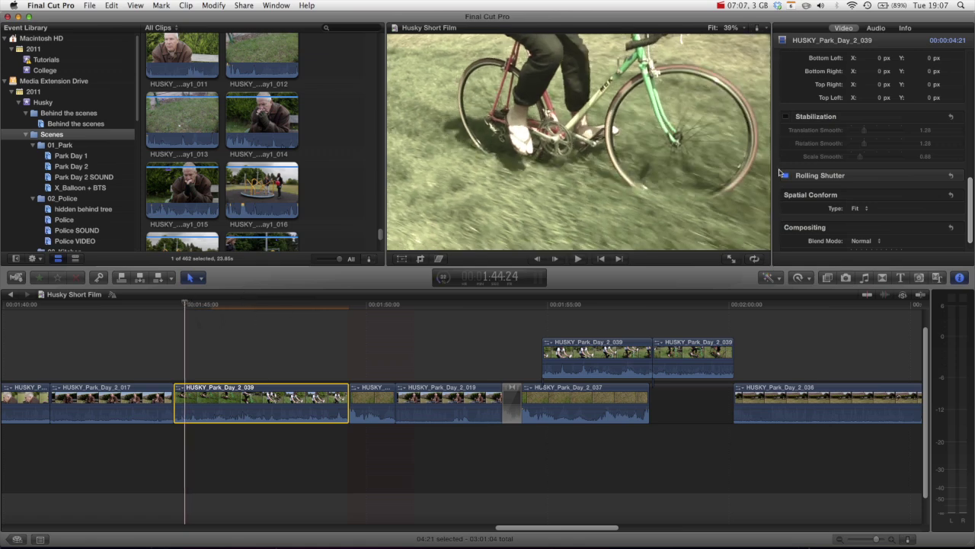
Turn Stabilization on with Translation Smooth 2.98, Rotation Smooth 2.48 and Scale Smooth 2.93, and preview the first part of the bicycle clip
click(786, 116)
drag(860, 156, 878, 143)
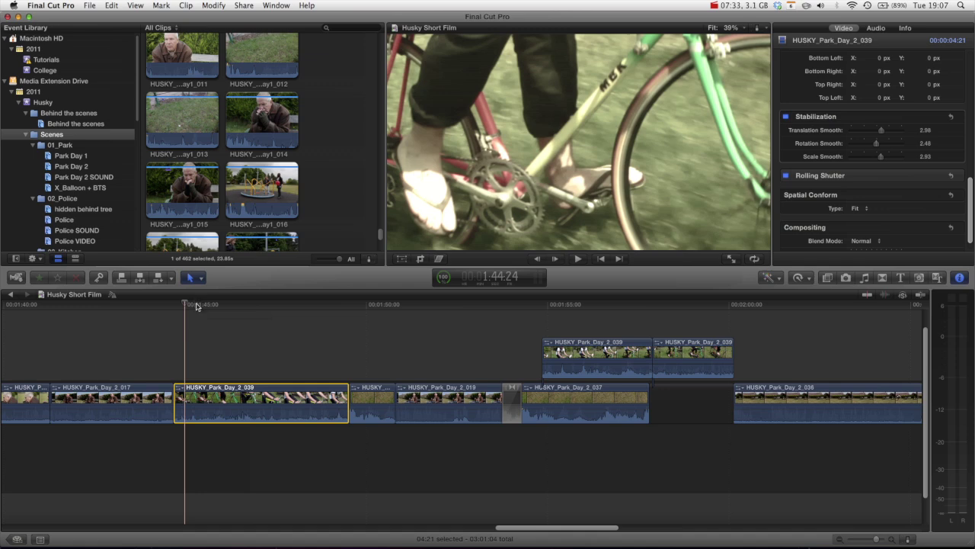
drag(197, 305, 247, 313)
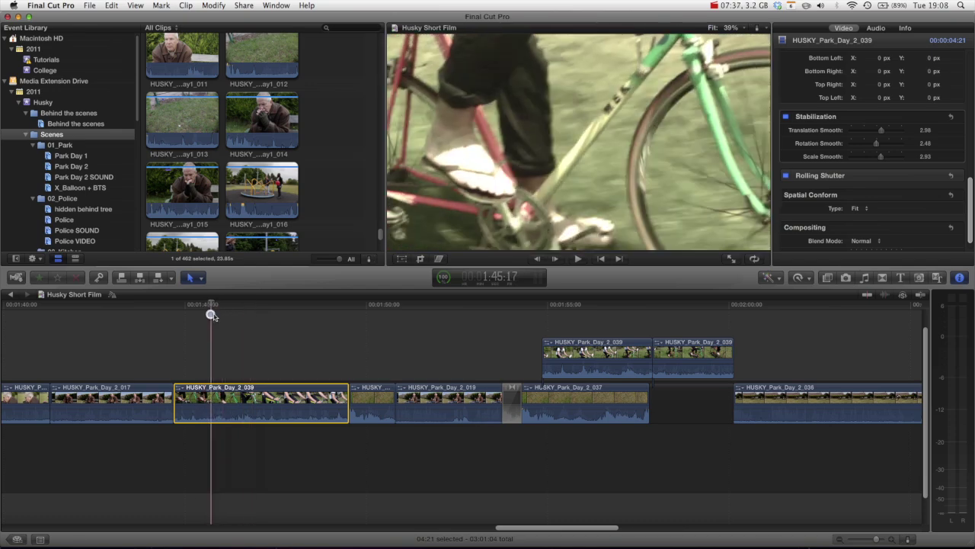
key(space)
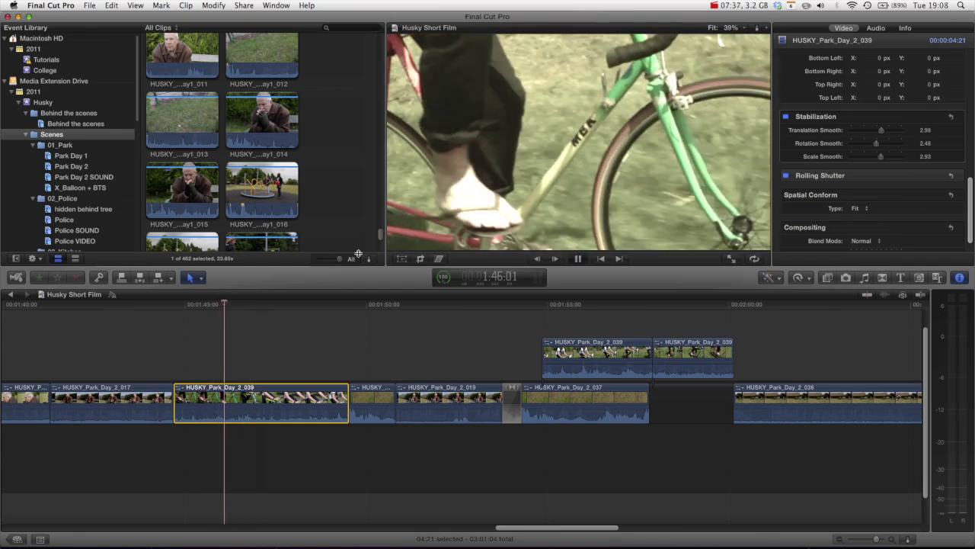
key(space)
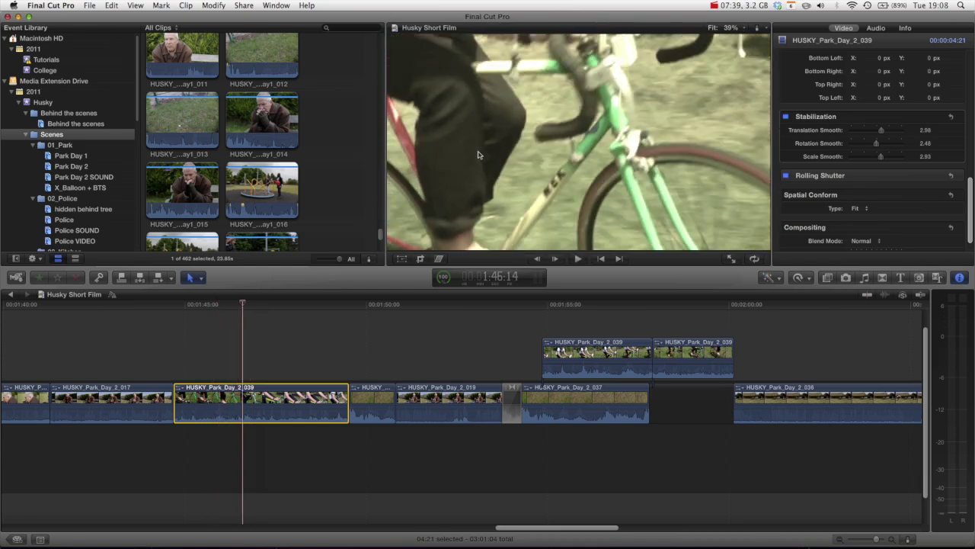
Examine the stabilized bicycle footage frame by frame for five frames, and replay the clip from near its start
key(Right)
key(Right)
key(Right)
key(Right)
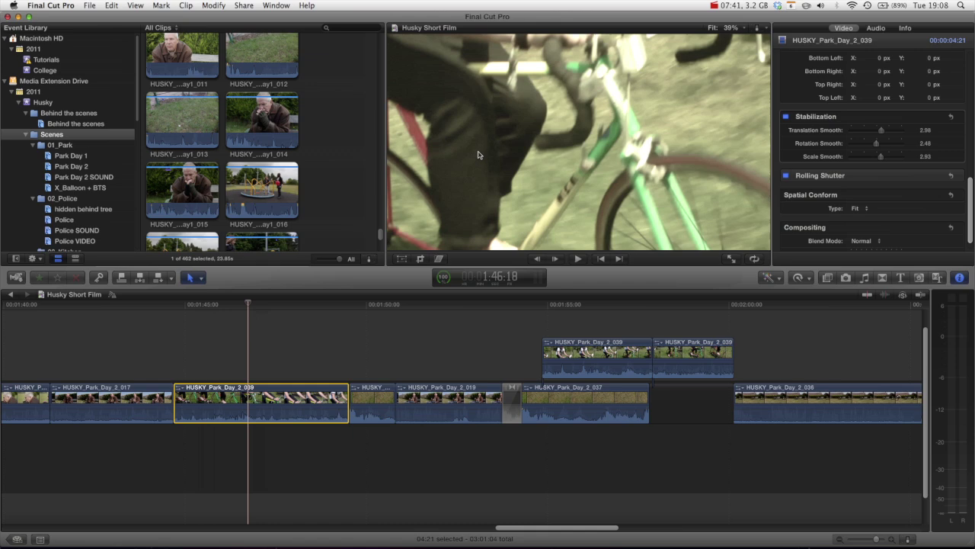
key(Right)
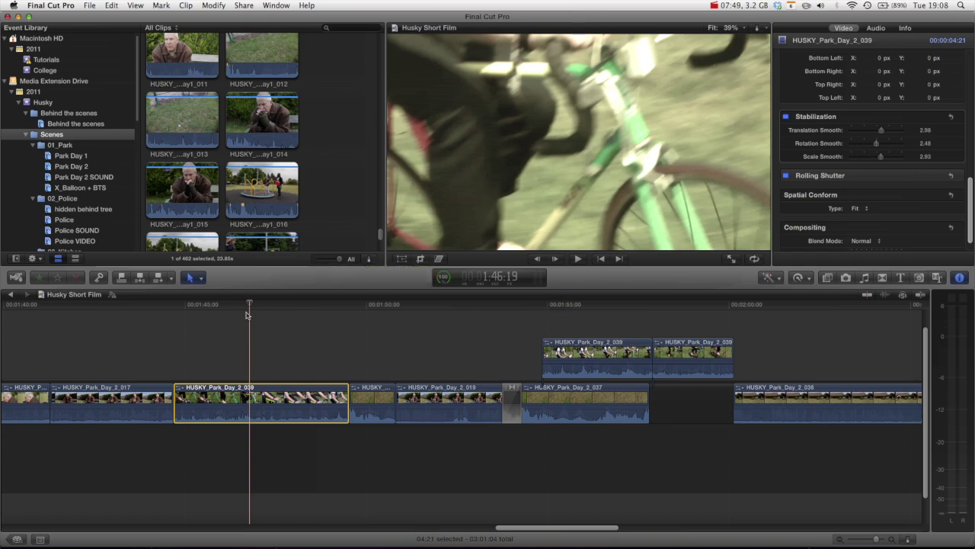
click(191, 306)
key(space)
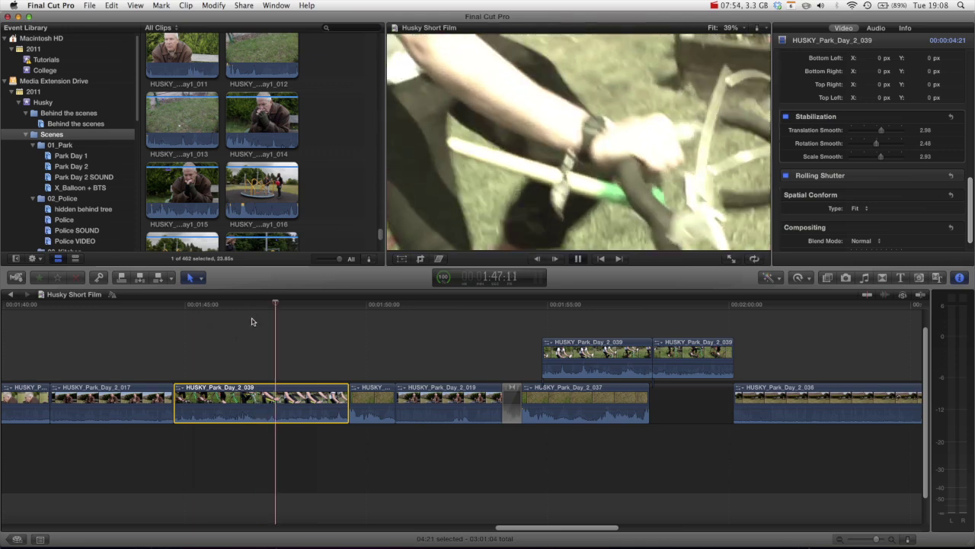
key(space)
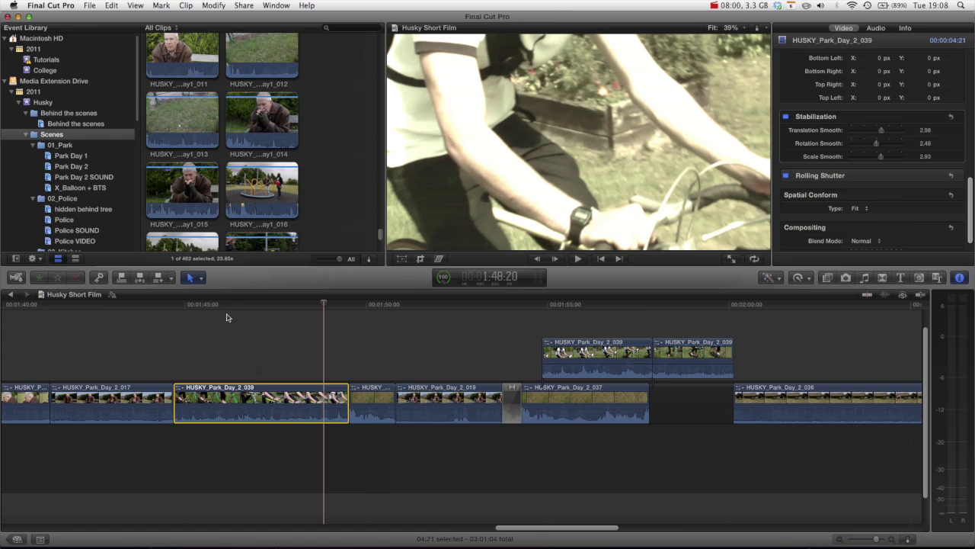
Set Translation Smooth to 0.88 and Rotation Smooth to 1.08, and play the bicycle clip from its start
click(860, 131)
click(861, 143)
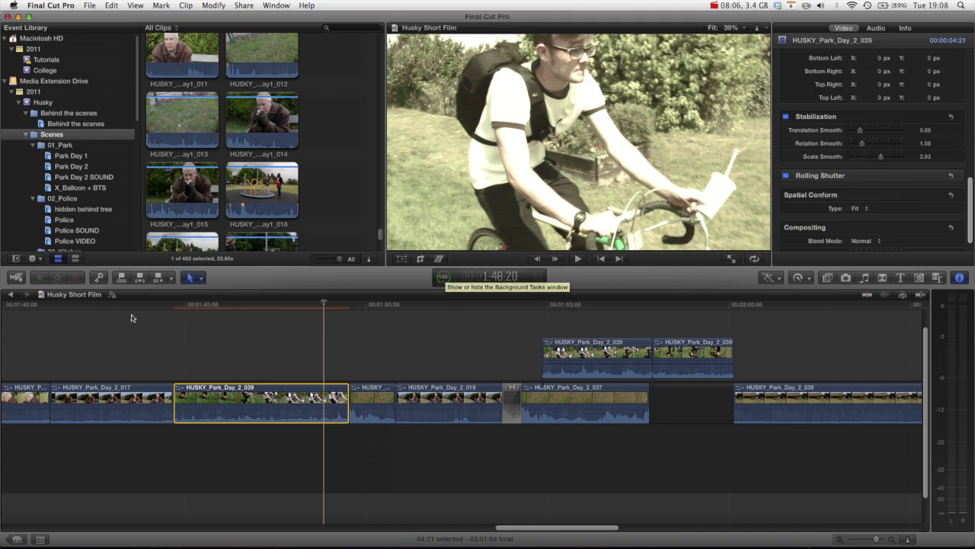
click(177, 304)
key(space)
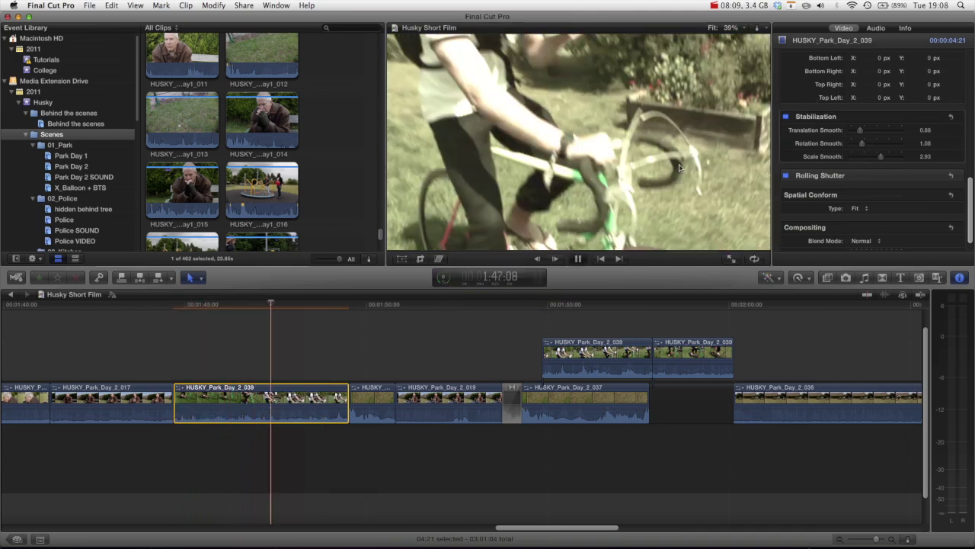
Review more of the stabilized bicycle clip, deselect it, and return the playhead to about 1:48:10
key(space)
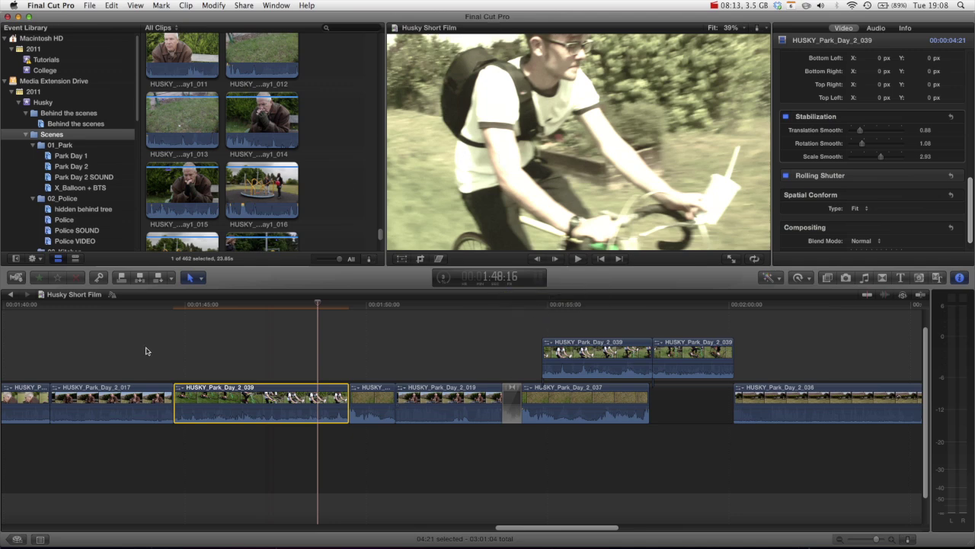
key(minus)
click(321, 327)
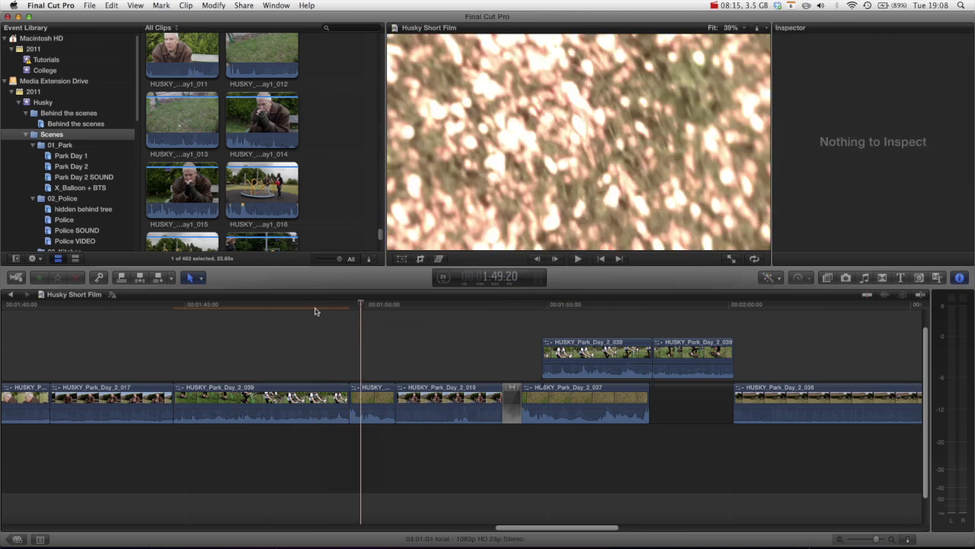
drag(316, 306, 309, 307)
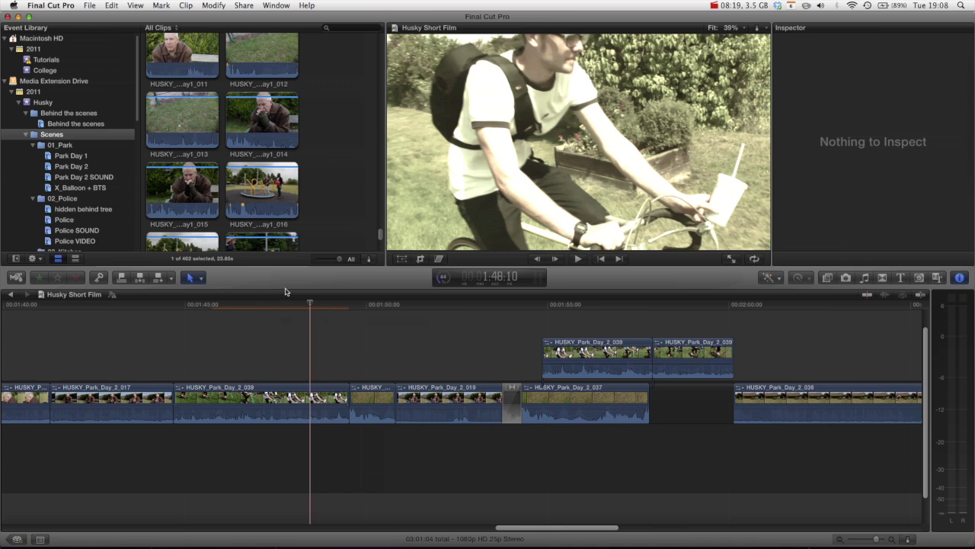
Go back to HUSKY_Park_Day1_015, place the playhead at about 1:35:08, and select the clip
drag(566, 531, 495, 515)
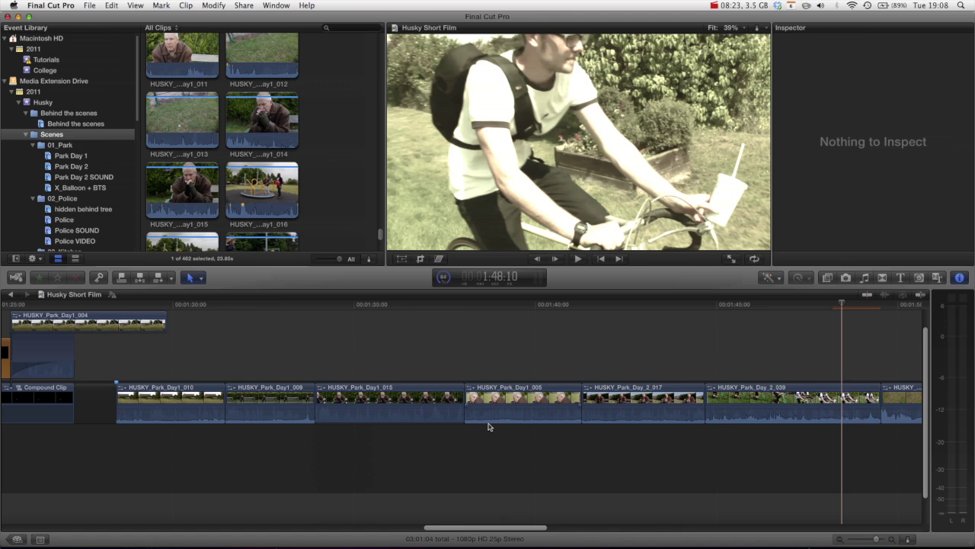
drag(381, 304, 365, 305)
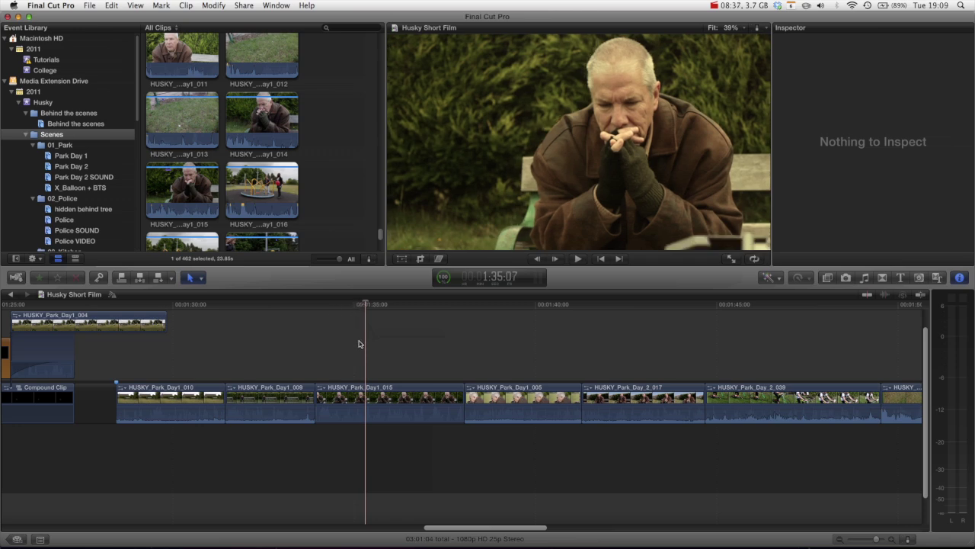
click(367, 406)
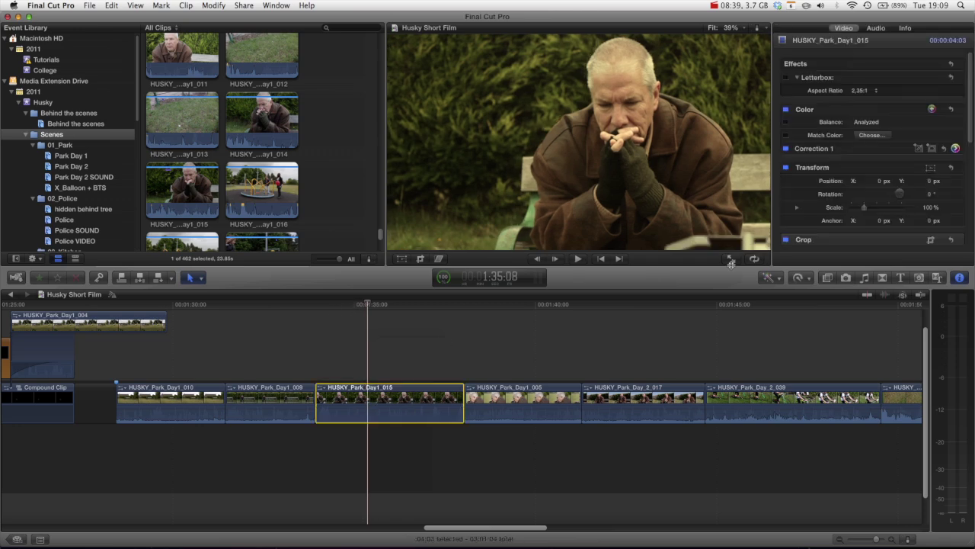
Show the Effects browser and preview the selected bench clip full screen
click(828, 280)
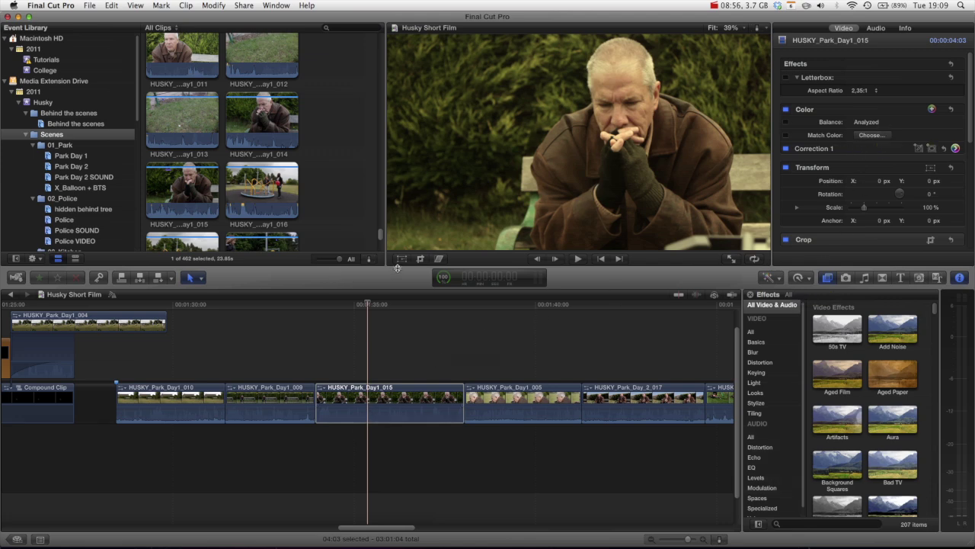
key(super+shift+f)
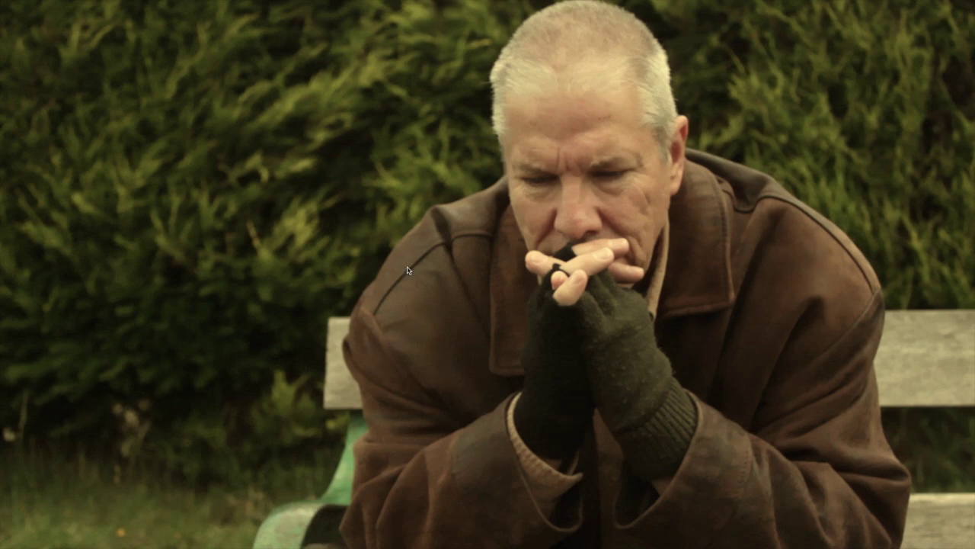
key(Escape)
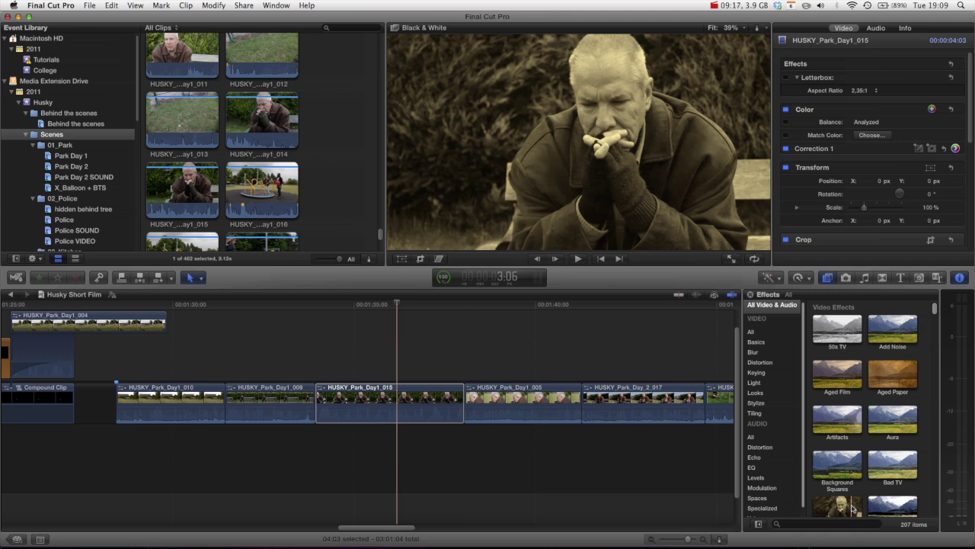
Search the effects for "grain" and apply Film Grain to HUSKY_Park_Day1_015
click(809, 524)
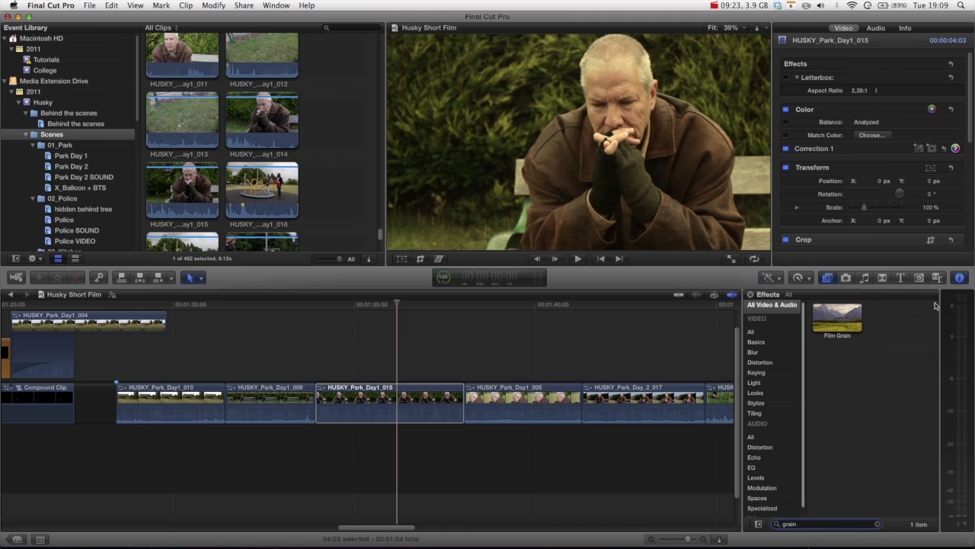
click(837, 317)
drag(612, 345, 415, 398)
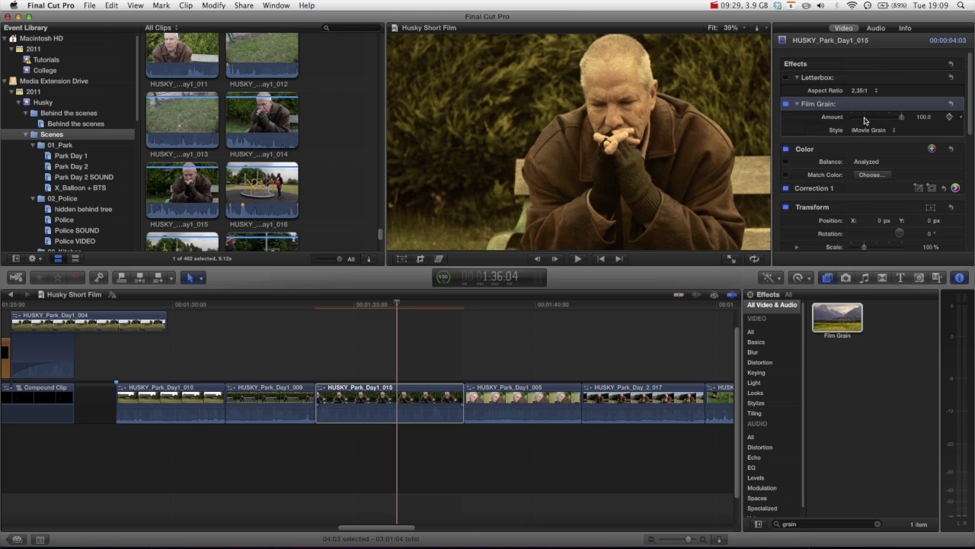
Set the Film Grain amount to 10.5 and its style to Realistic Grain
click(864, 121)
drag(853, 118, 856, 120)
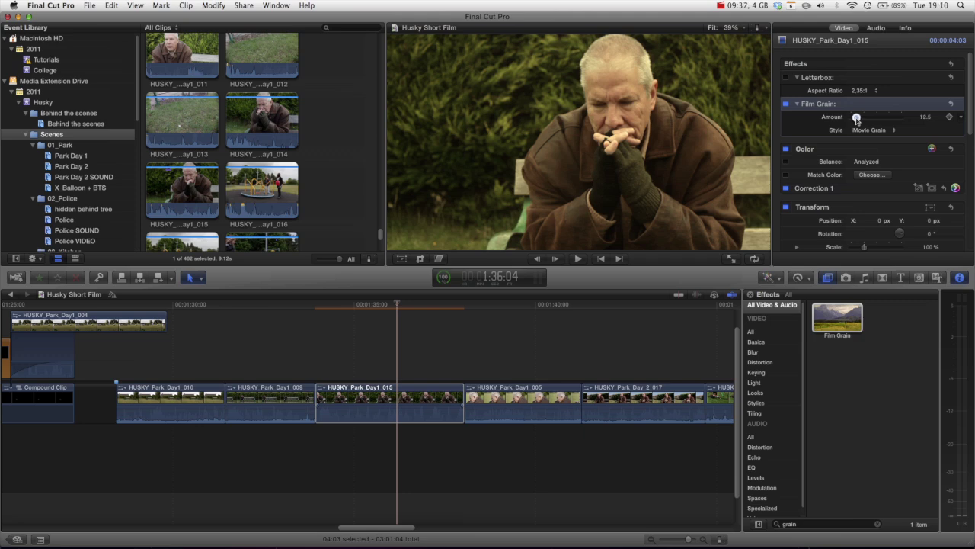
drag(857, 119, 855, 120)
click(867, 130)
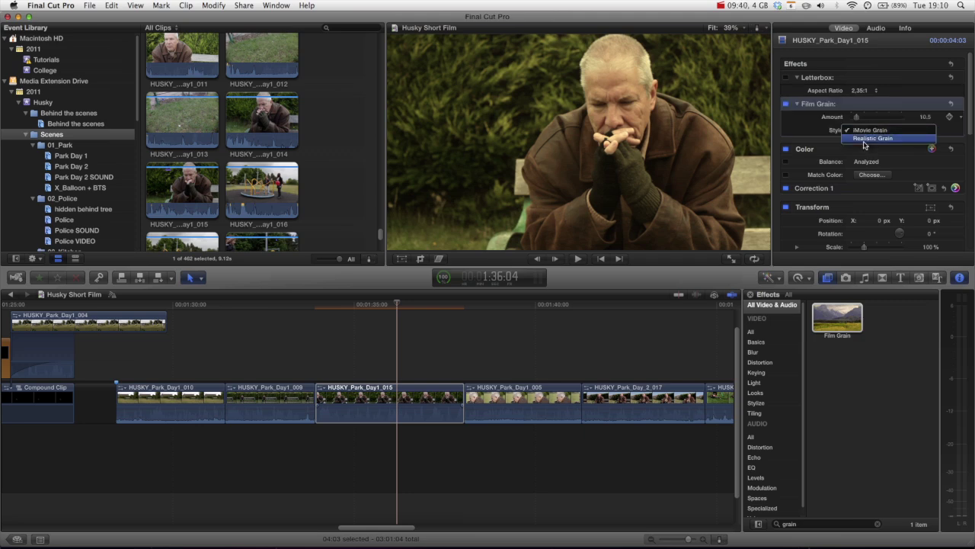
click(865, 131)
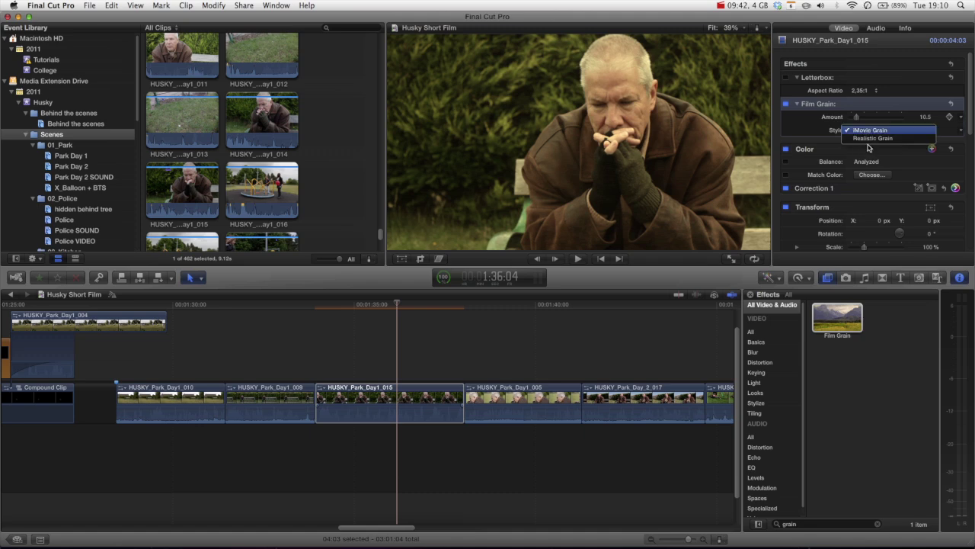
click(869, 139)
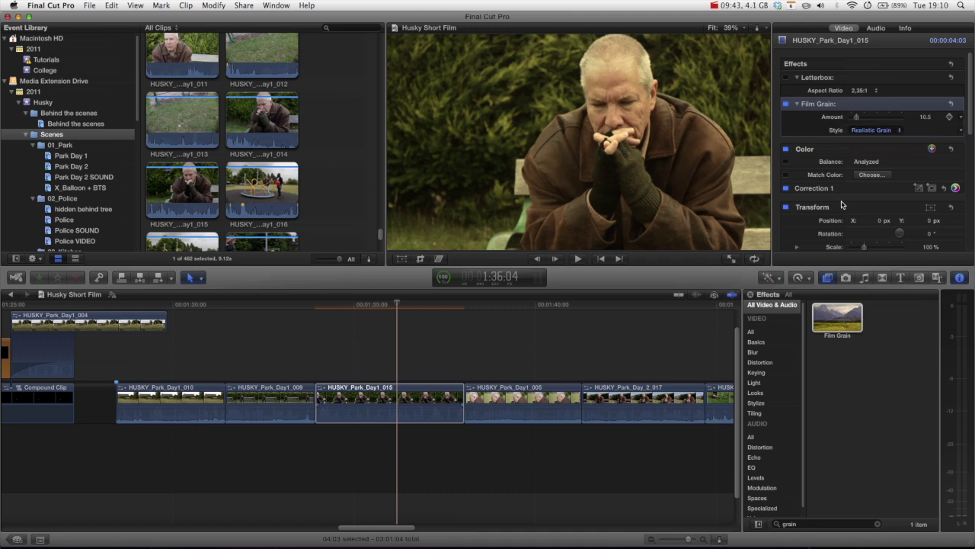
Search the effects for "noise" and replace Film Grain on HUSKY_Park_Day1_015 with Add Noise
double_click(792, 523)
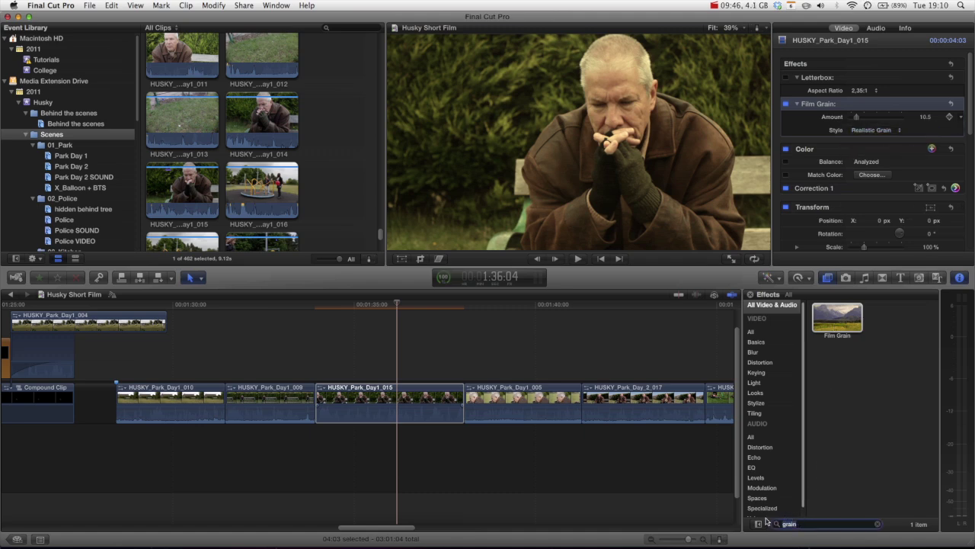
text(noise)
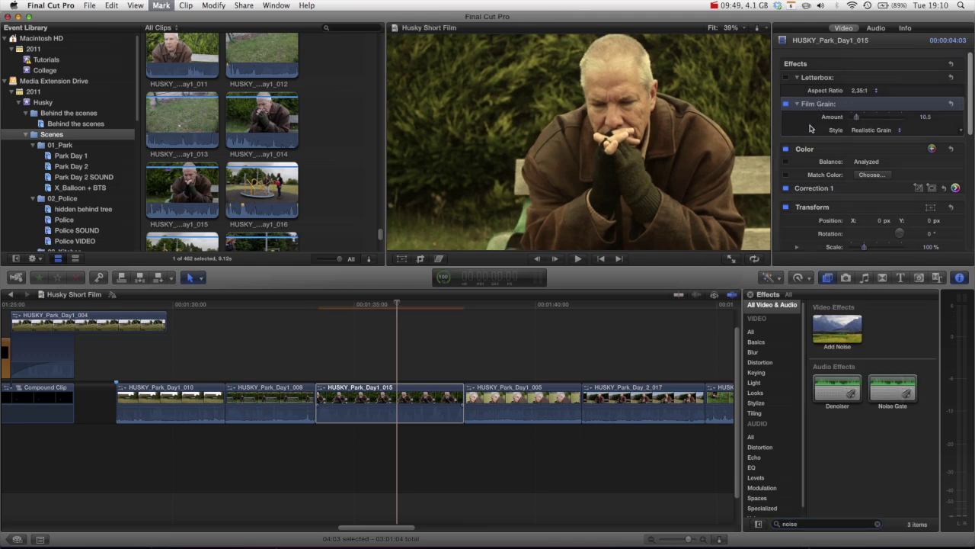
key(Delete)
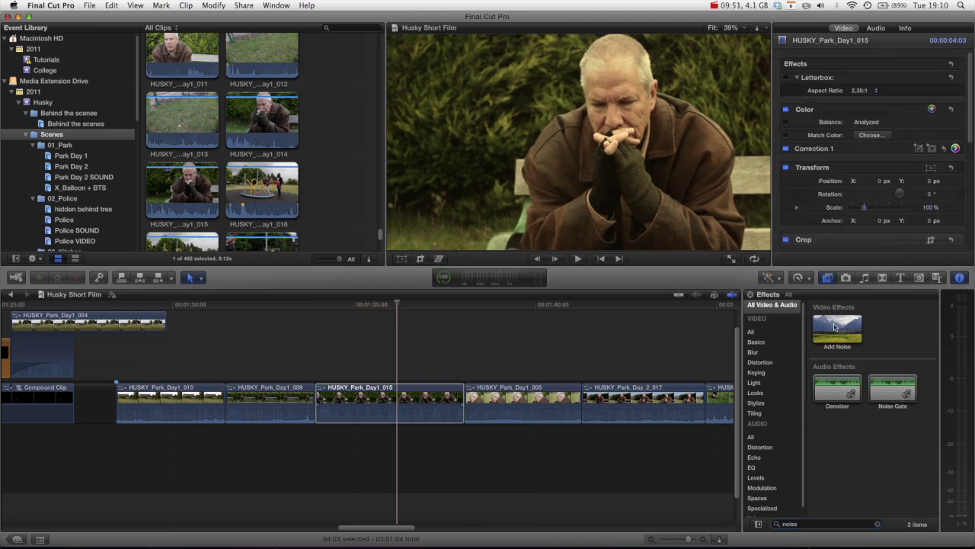
drag(837, 328, 409, 390)
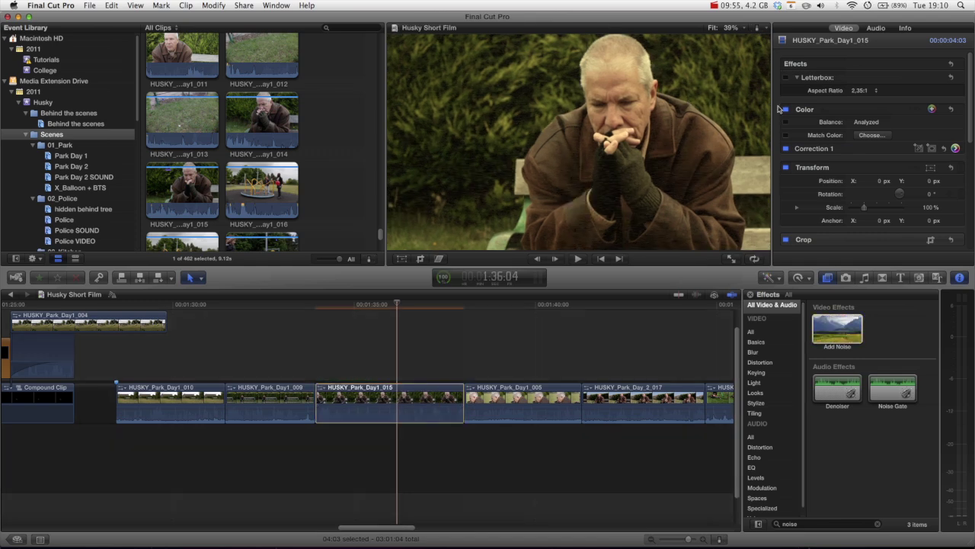
Make the added noise monochrome, keep its blend mode Normal, and set its type to Gaussian Noise (Film Grain)
click(851, 117)
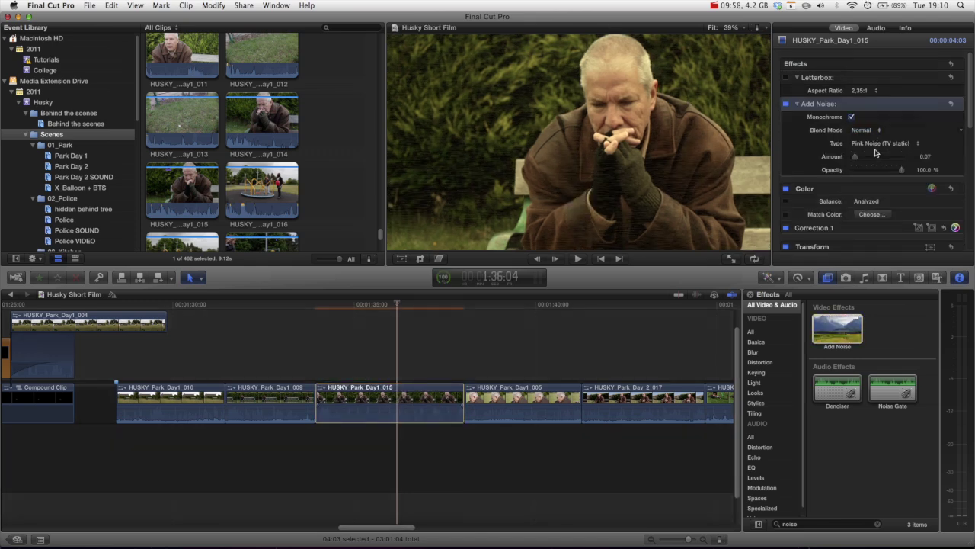
click(865, 131)
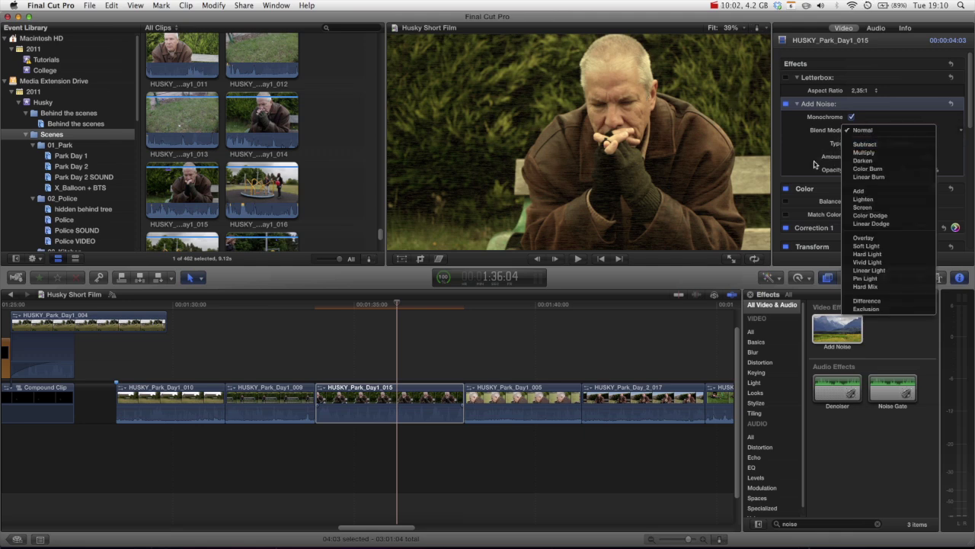
click(804, 159)
click(860, 144)
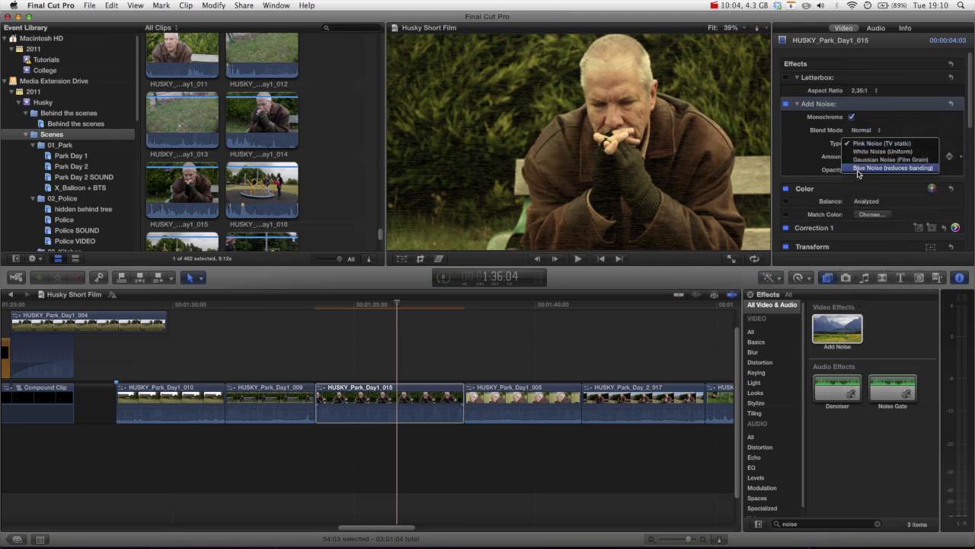
click(858, 160)
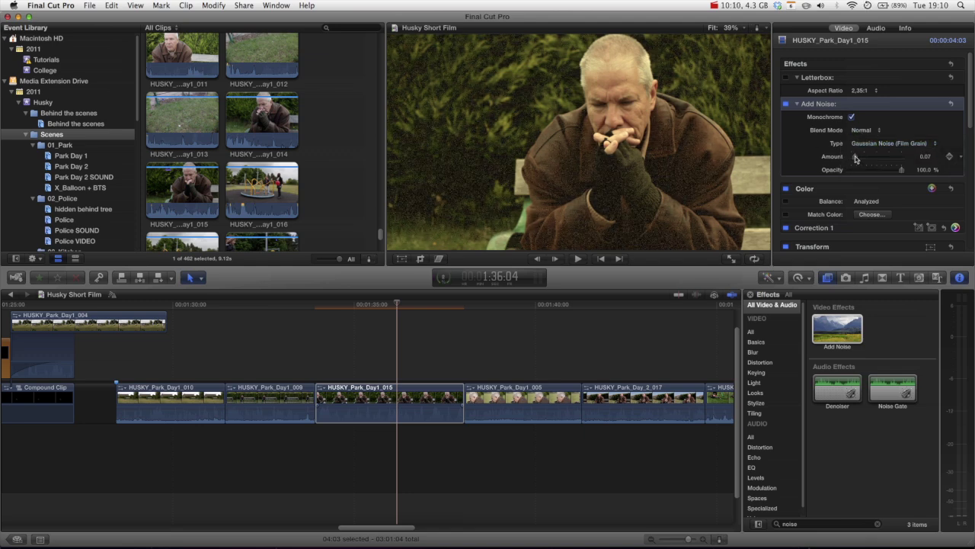
Try lower Add Noise amounts, and set the amount to 0.2
drag(855, 159, 854, 158)
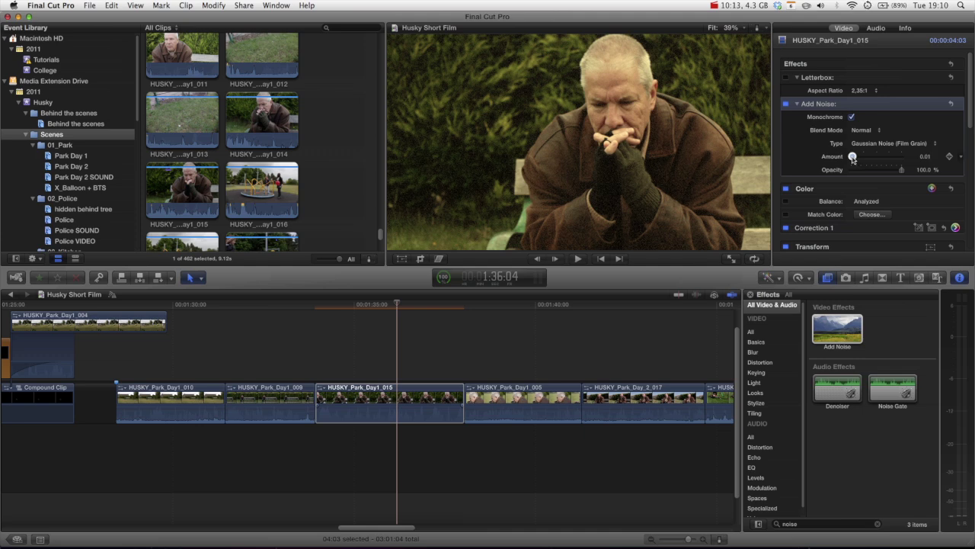
drag(852, 157, 846, 158)
click(929, 157)
text(0.)
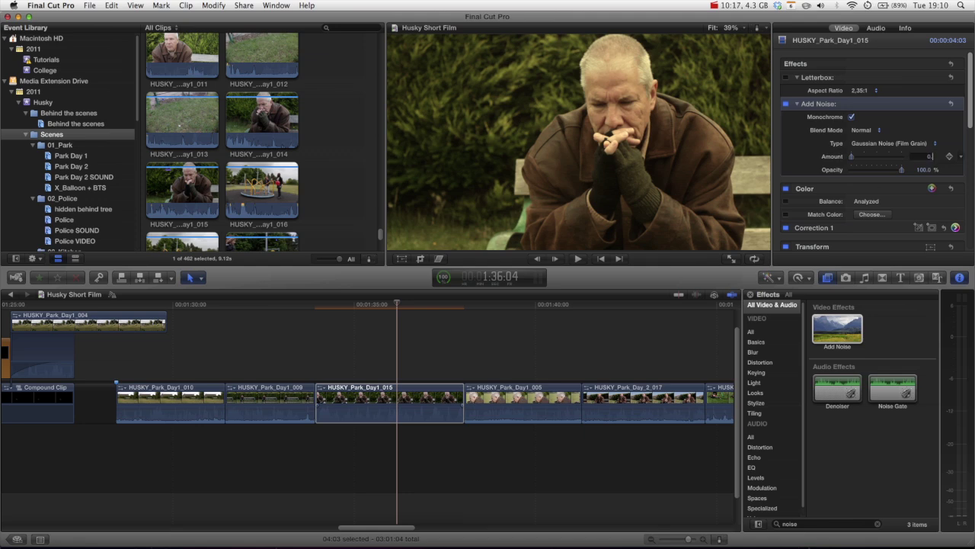
text(2)
key(Return)
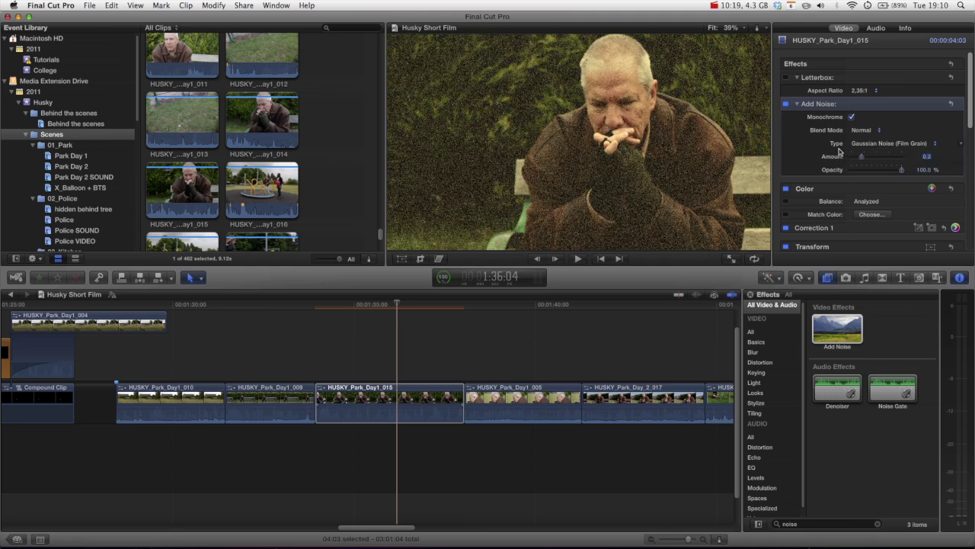
Reduce the Add Noise amount to 0.02 and preview the clip full screen
drag(861, 157, 855, 158)
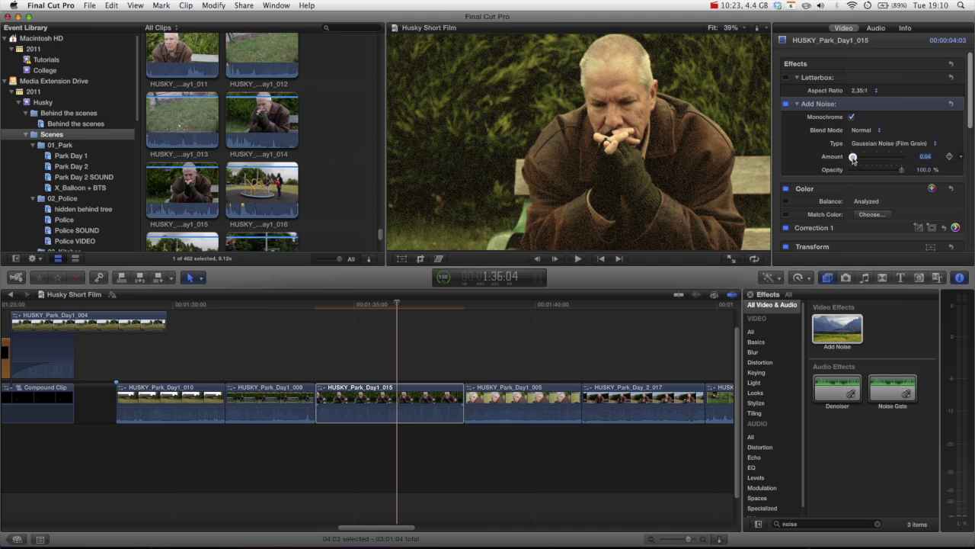
drag(854, 158, 851, 157)
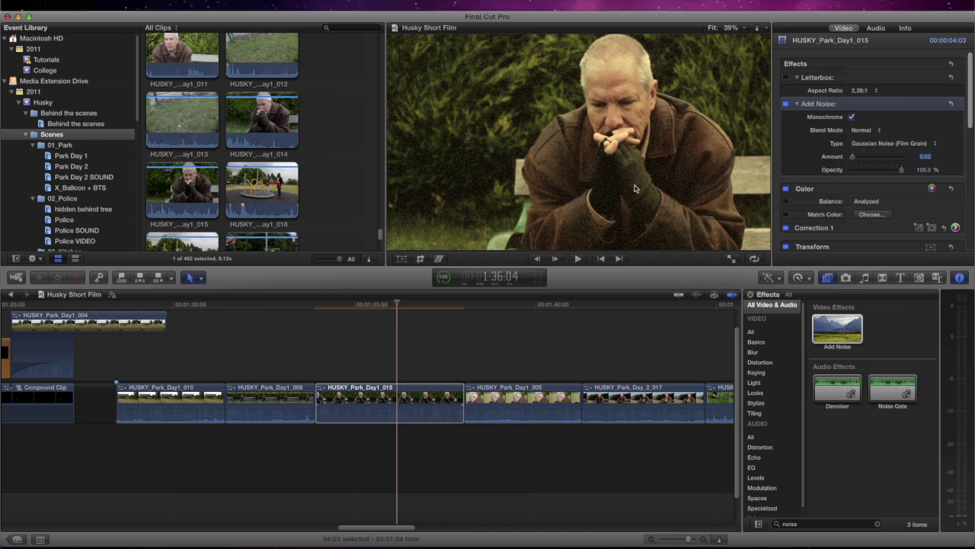
key(shift+super+f)
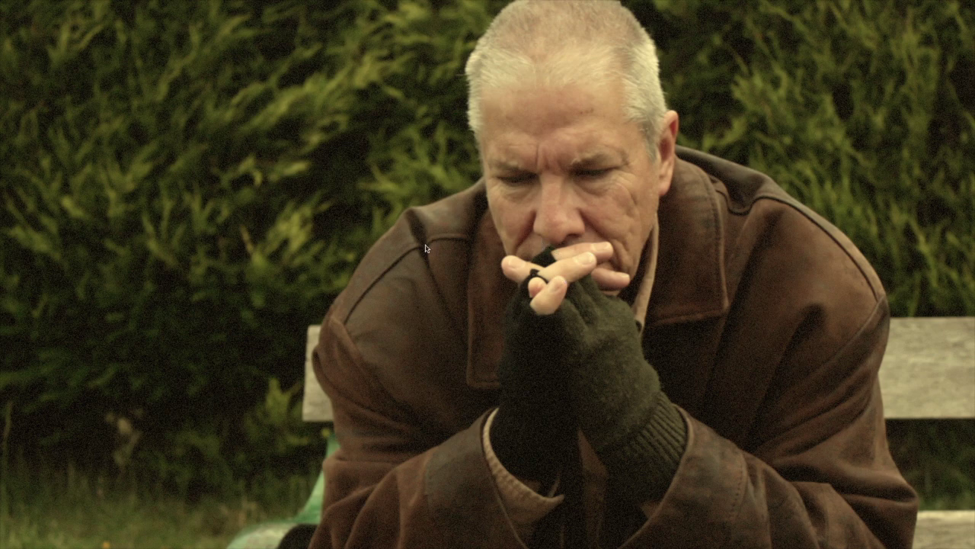
key(Escape)
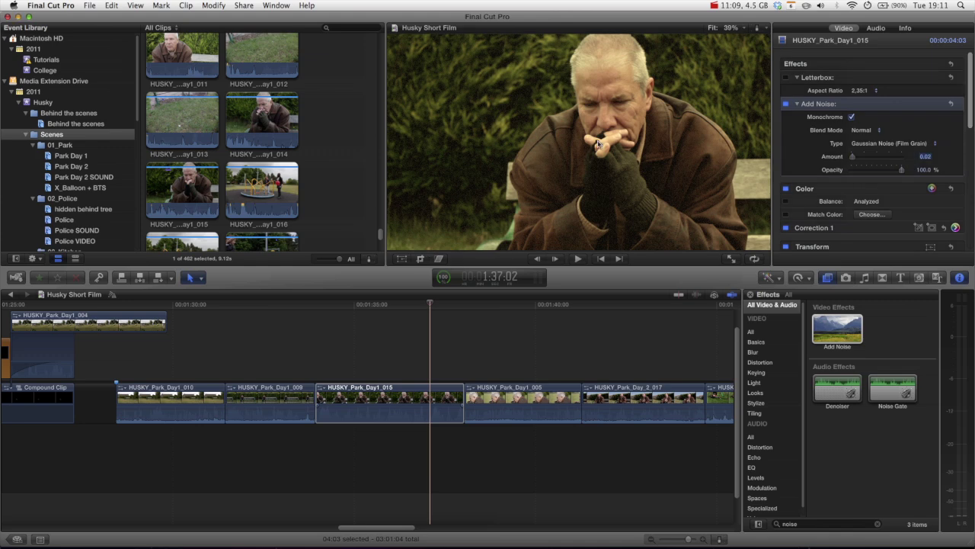
Show the Color Board for Correction 1 and lower the shadows exposure of the bench clip slightly
right_click(415, 393)
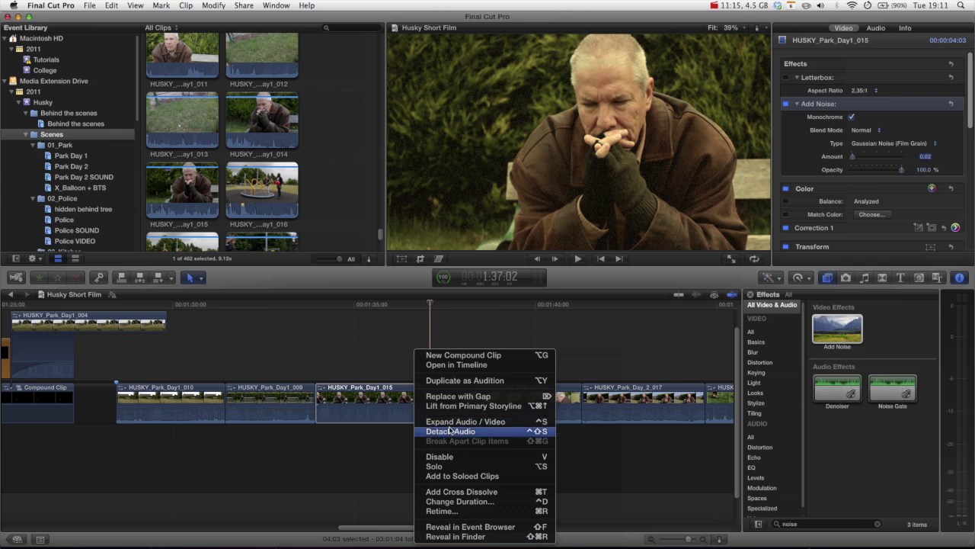
click(398, 415)
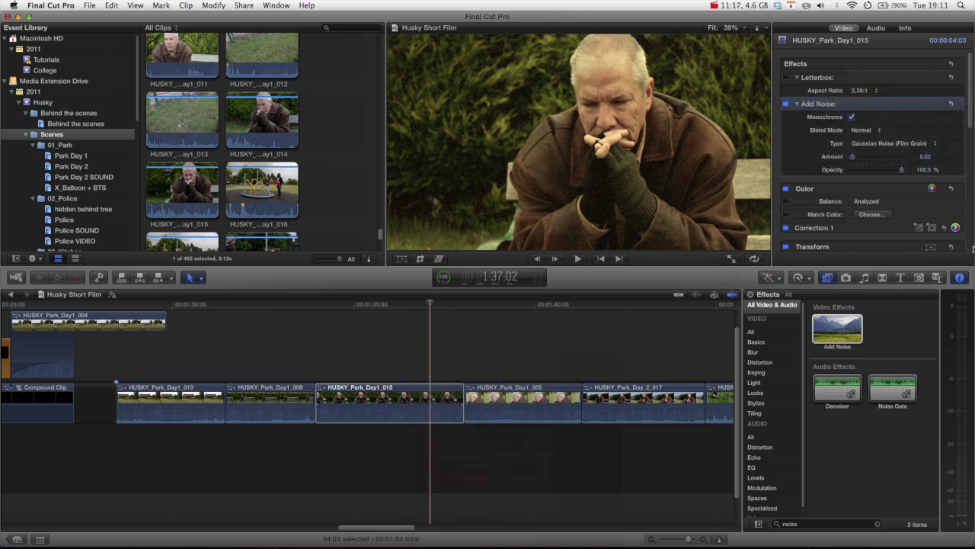
click(953, 229)
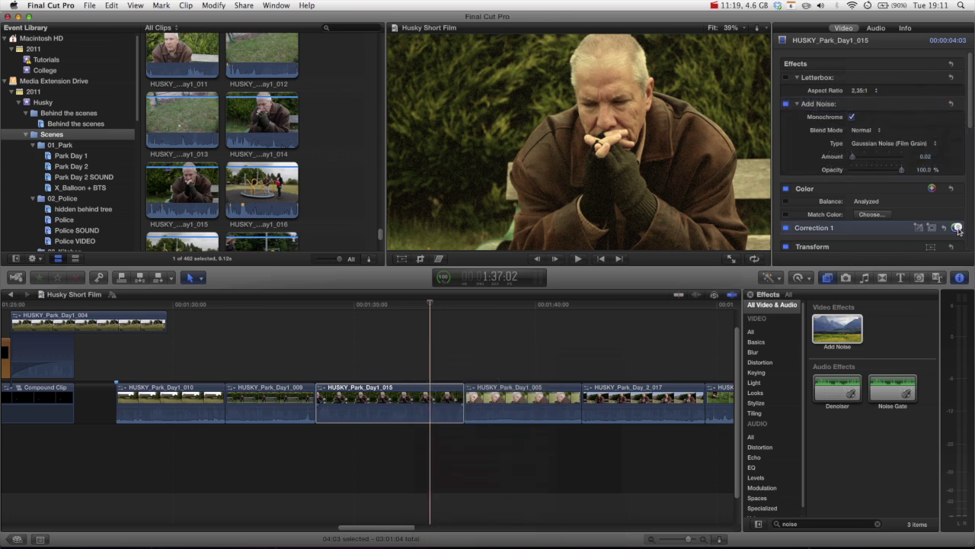
click(954, 228)
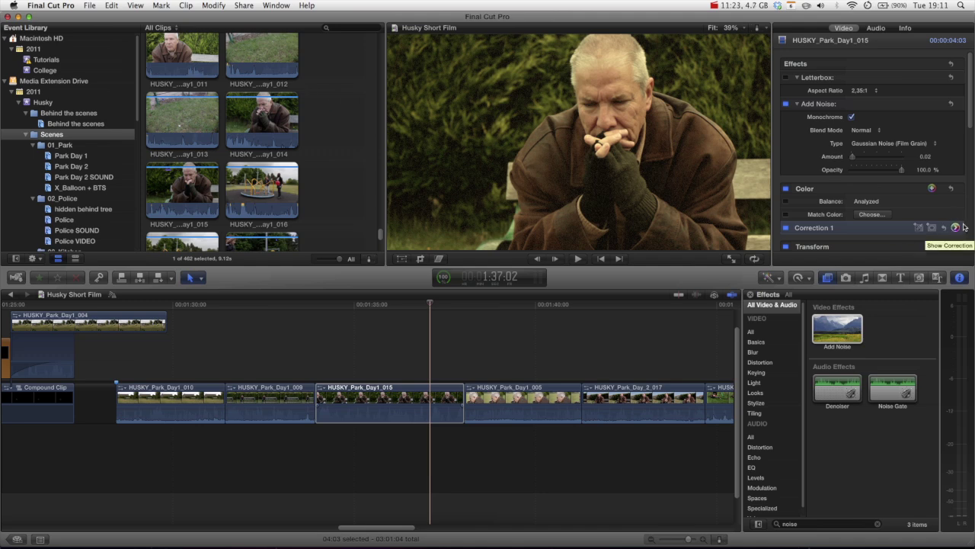
click(273, 6)
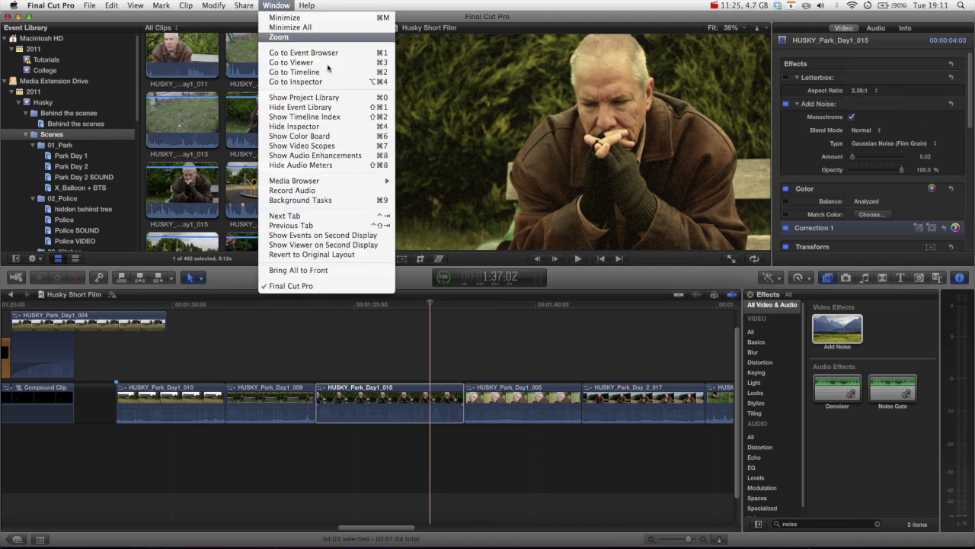
click(352, 138)
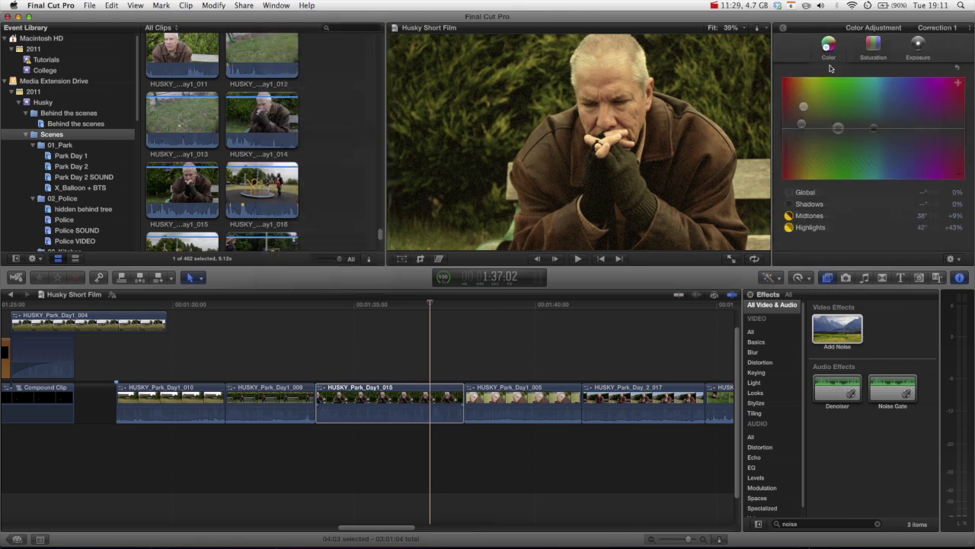
click(827, 47)
click(918, 46)
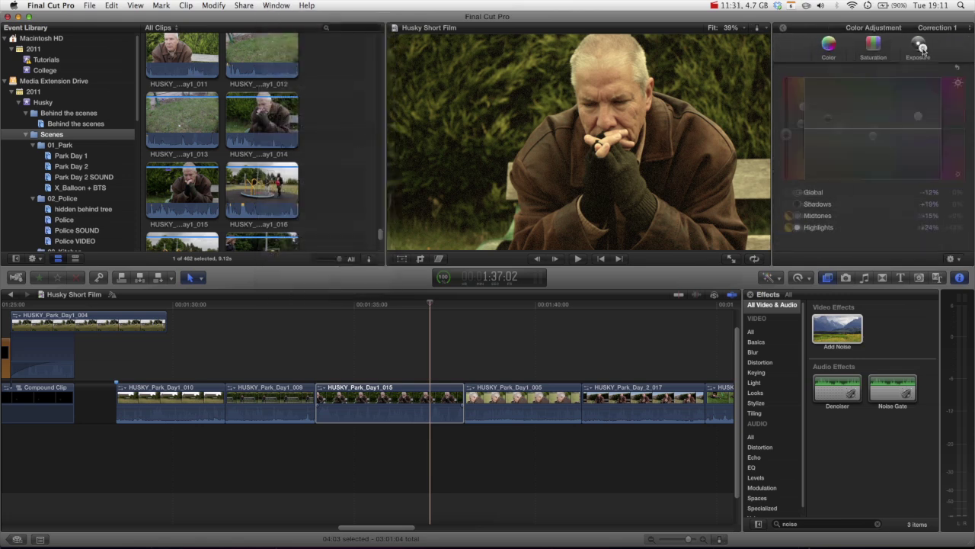
drag(829, 119, 829, 120)
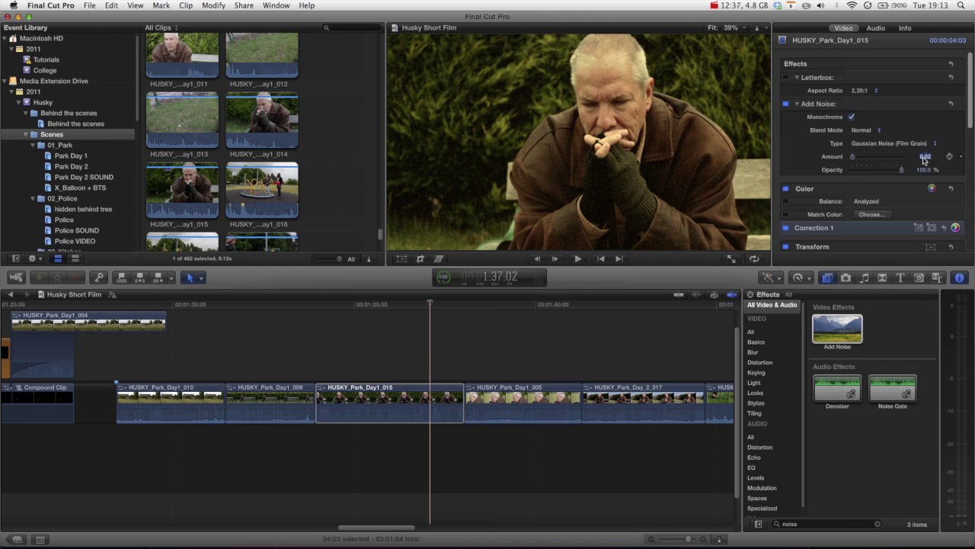
Set the Add Noise amount to 0.01 and preview the bench clip full screen
text(0.)
key(Return)
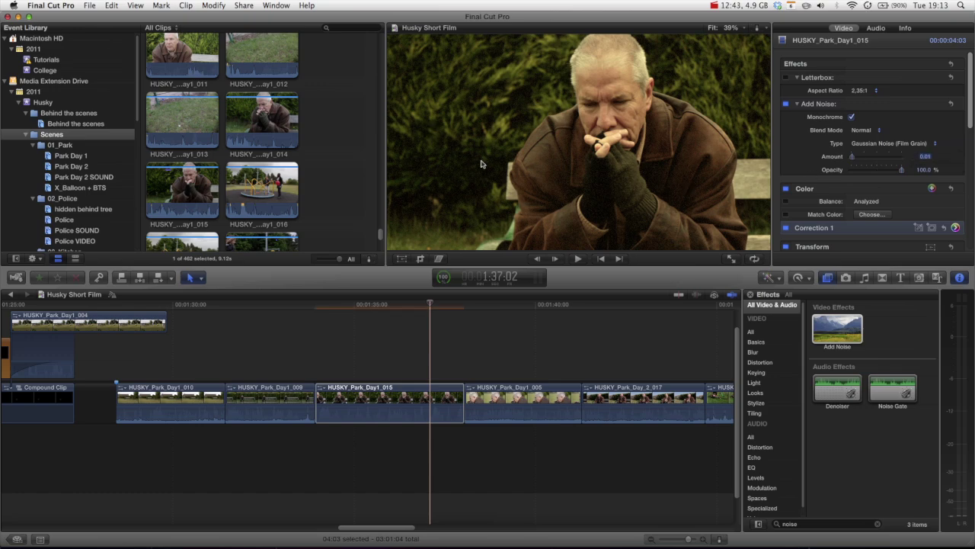
key(super+shift+f)
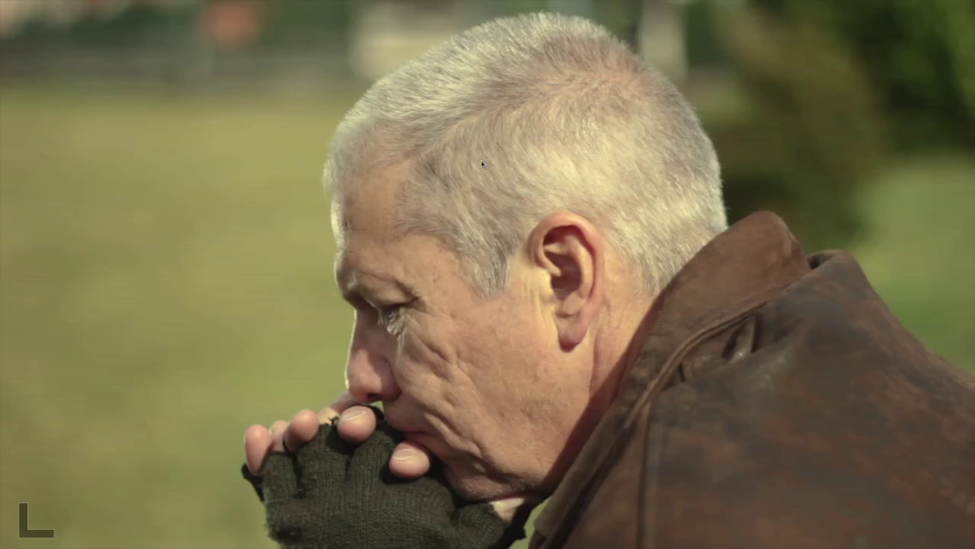